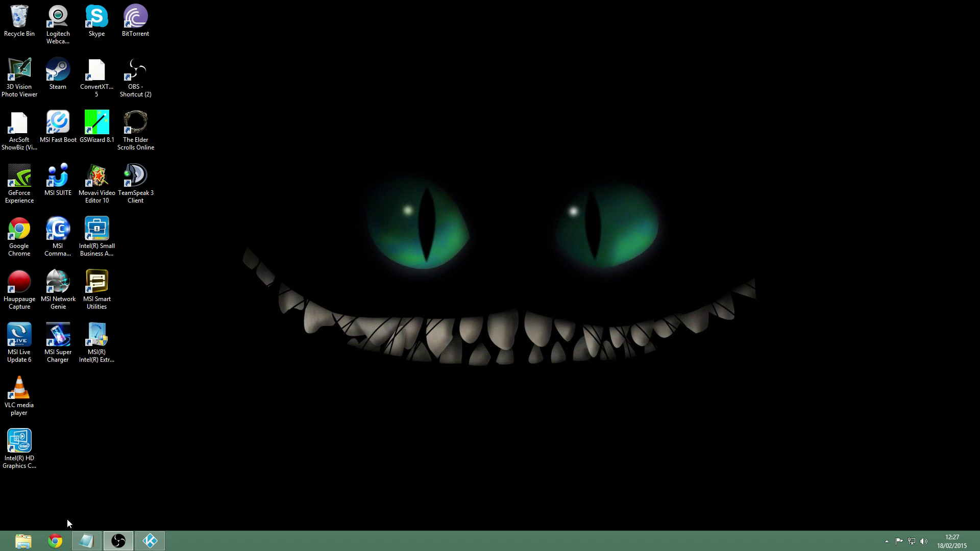
Open Google Chrome, search for kodi.tv and go to the Downloads page of the Kodi website.
{"action": "left_click", "coordinate": [55, 544]}
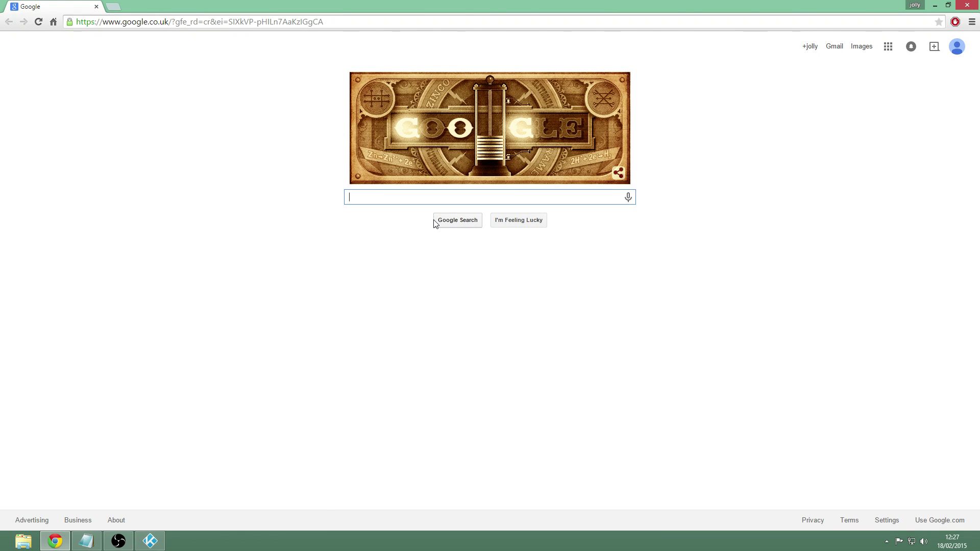
{"action": "type", "text": "ko"}
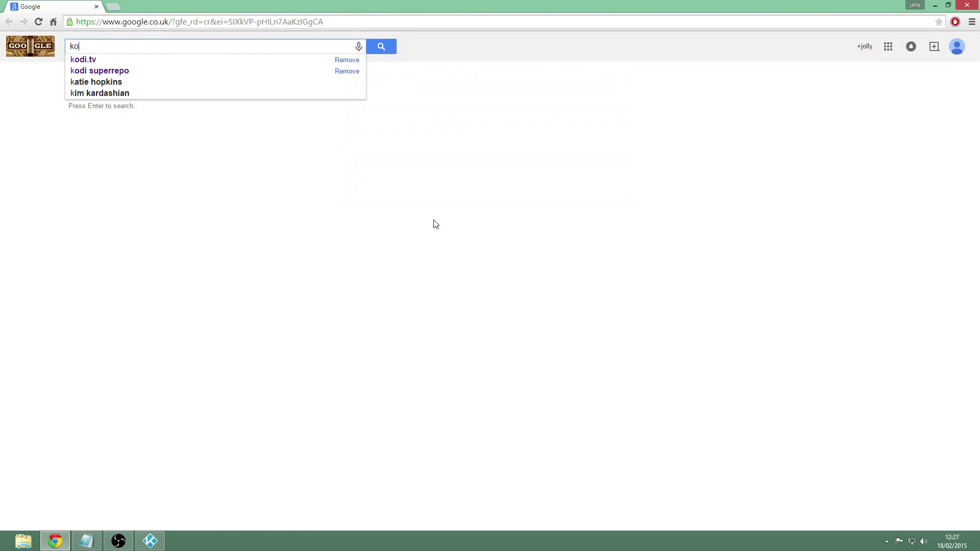
{"action": "type", "text": "di.tv"}
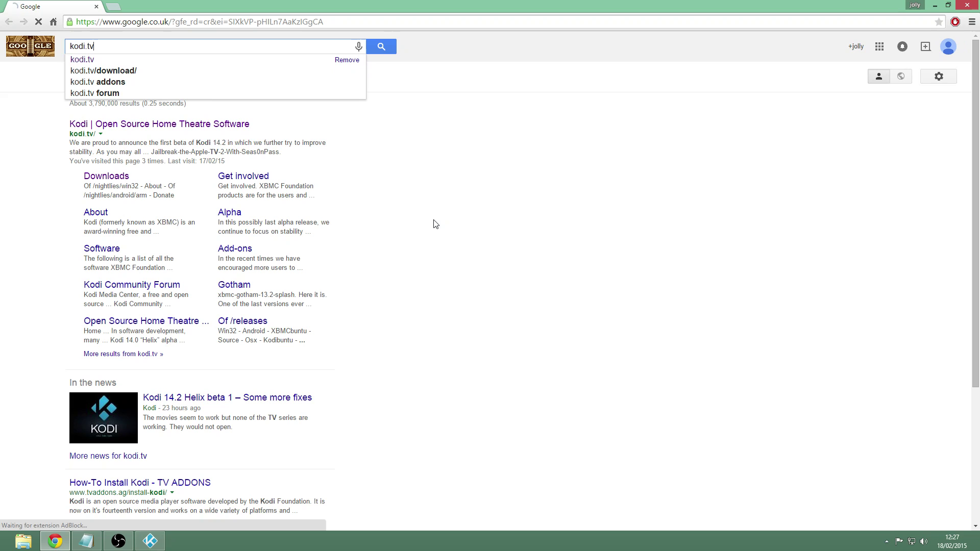
{"action": "key", "text": "Return"}
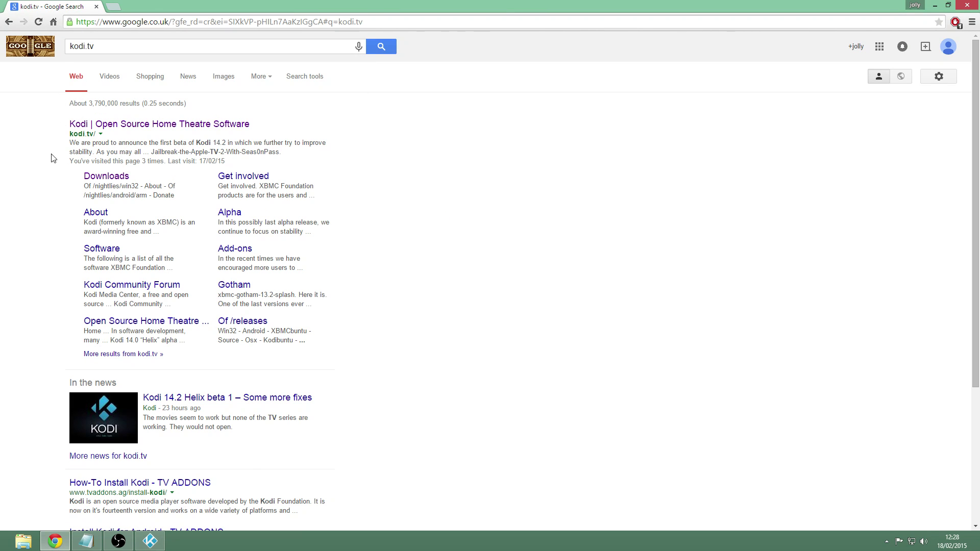
{"action": "left_click", "coordinate": [157, 131]}
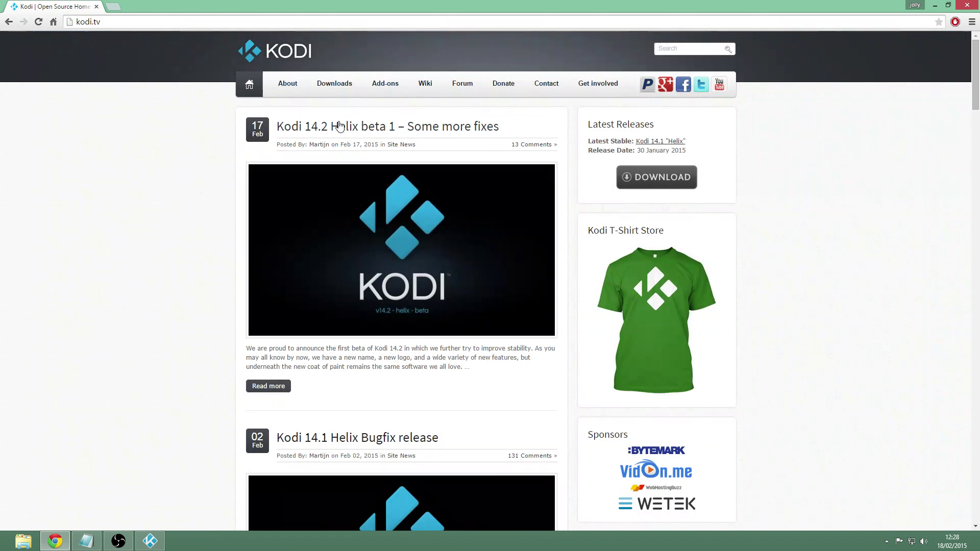
{"action": "left_click", "coordinate": [331, 85]}
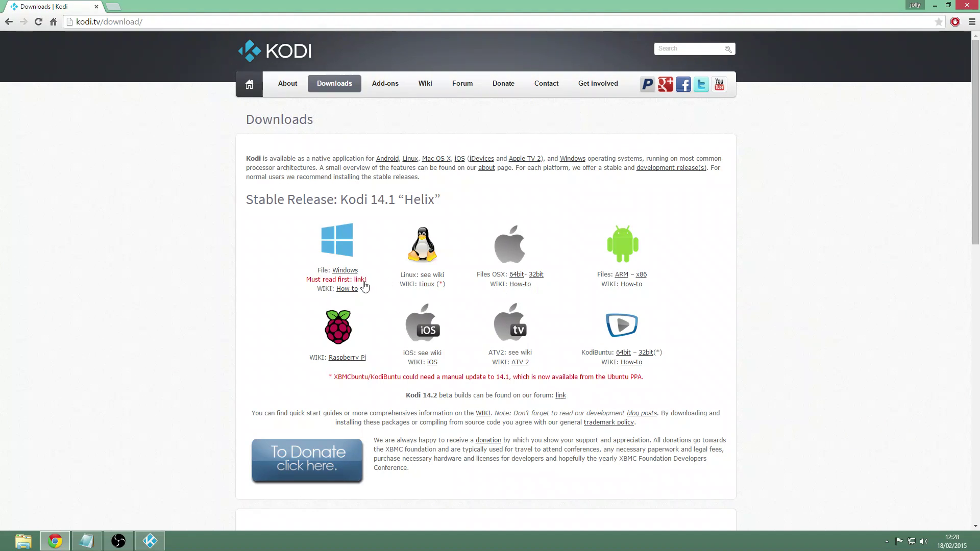
Download the Windows installer for Kodi 14.1 "Helix", launch it and minimize the browser.
{"action": "left_click", "coordinate": [345, 271]}
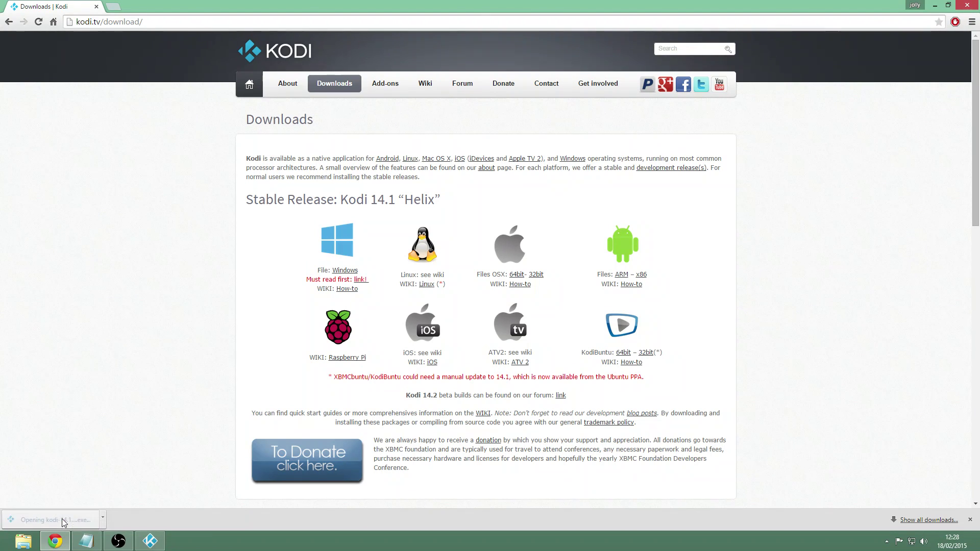
{"action": "left_click", "coordinate": [63, 520]}
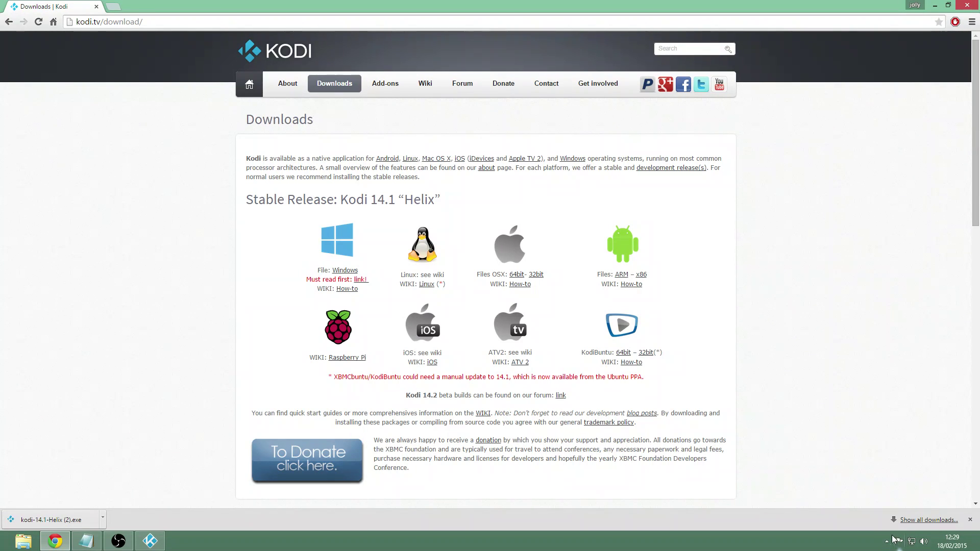
{"action": "left_click", "coordinate": [81, 522]}
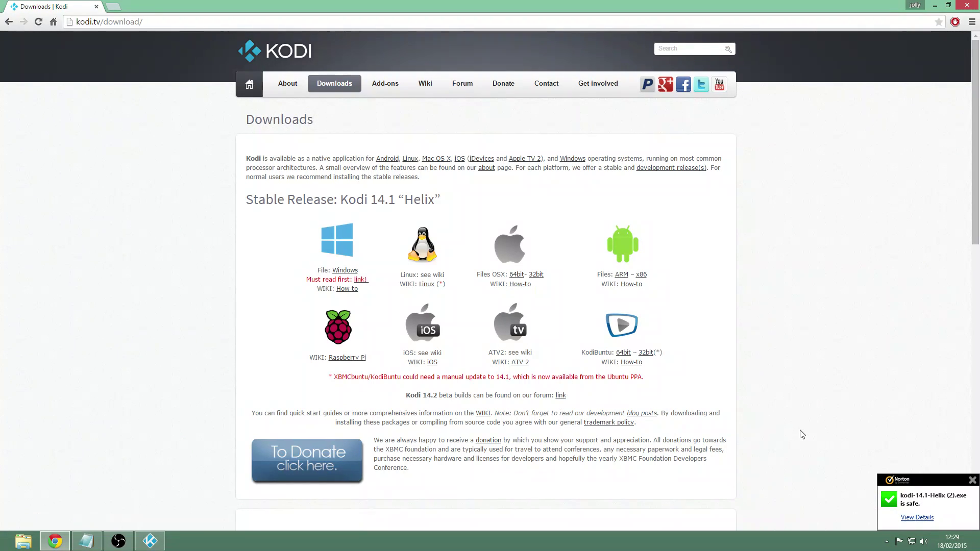
{"action": "left_click", "coordinate": [936, 6]}
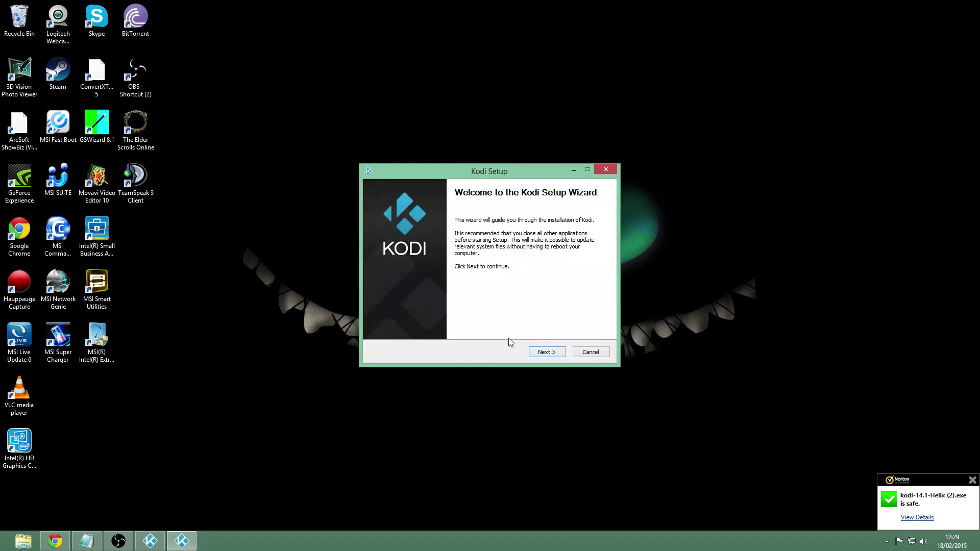
Accept the licence agreement in Kodi Setup and keep the Full install type with all components.
{"action": "left_click", "coordinate": [549, 353]}
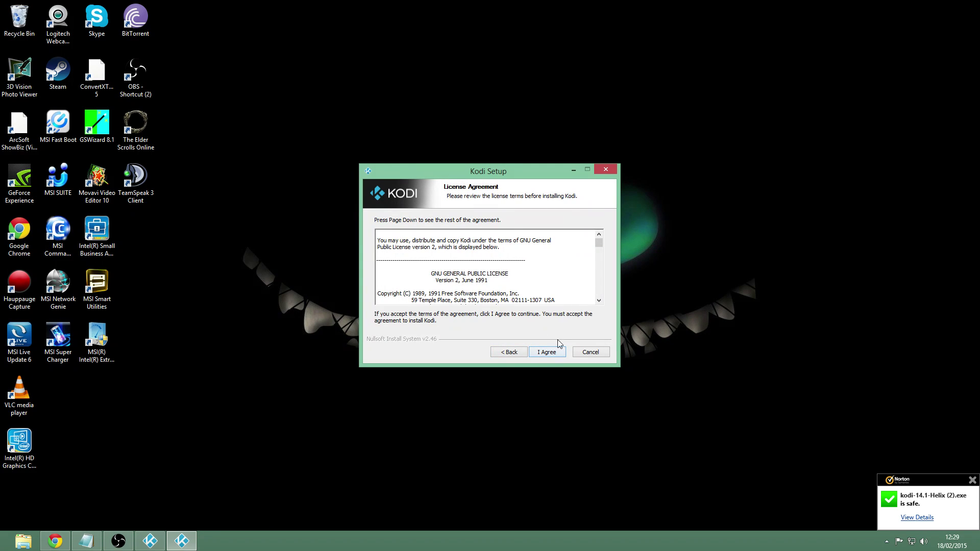
{"action": "left_click", "coordinate": [556, 355]}
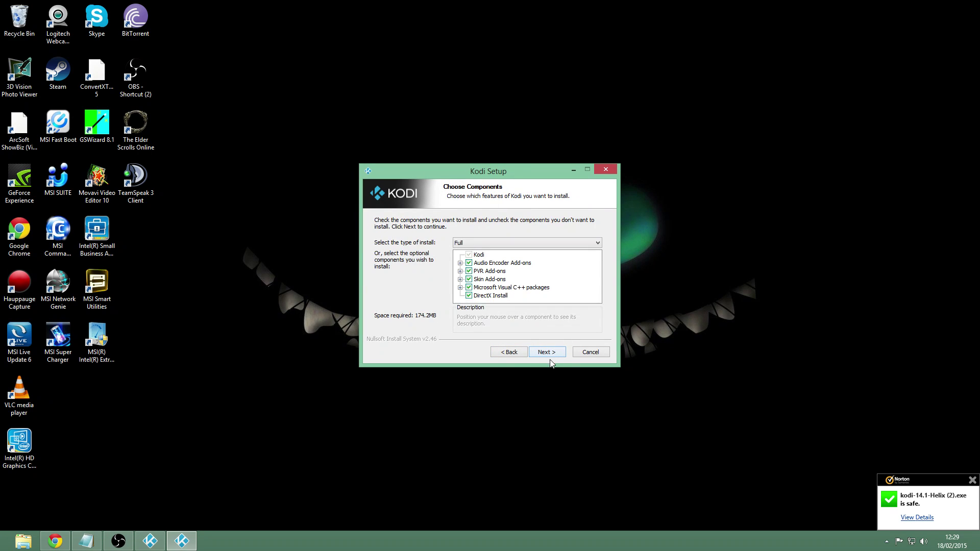
{"action": "left_click", "coordinate": [551, 354]}
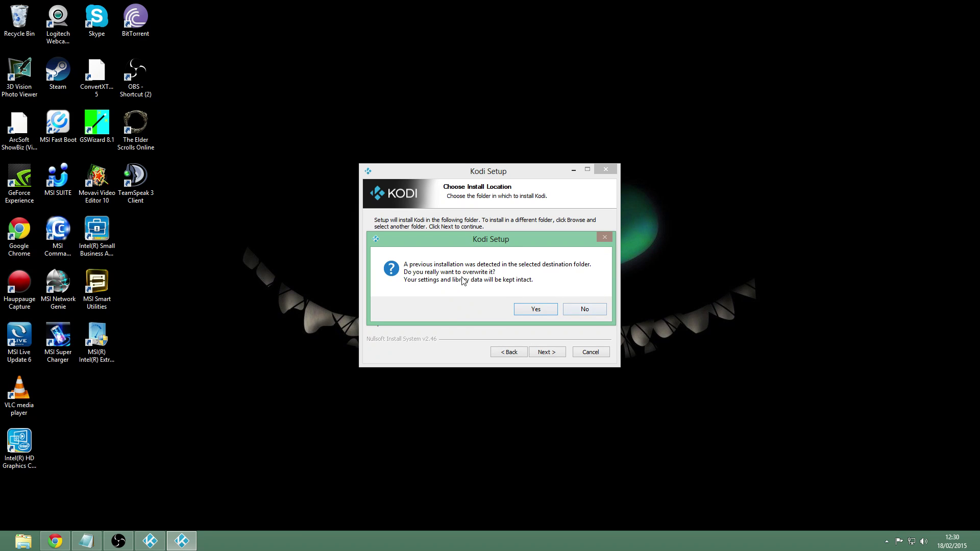
Decline overwriting the previous Kodi installation and quit this setup.
{"action": "left_click", "coordinate": [585, 309]}
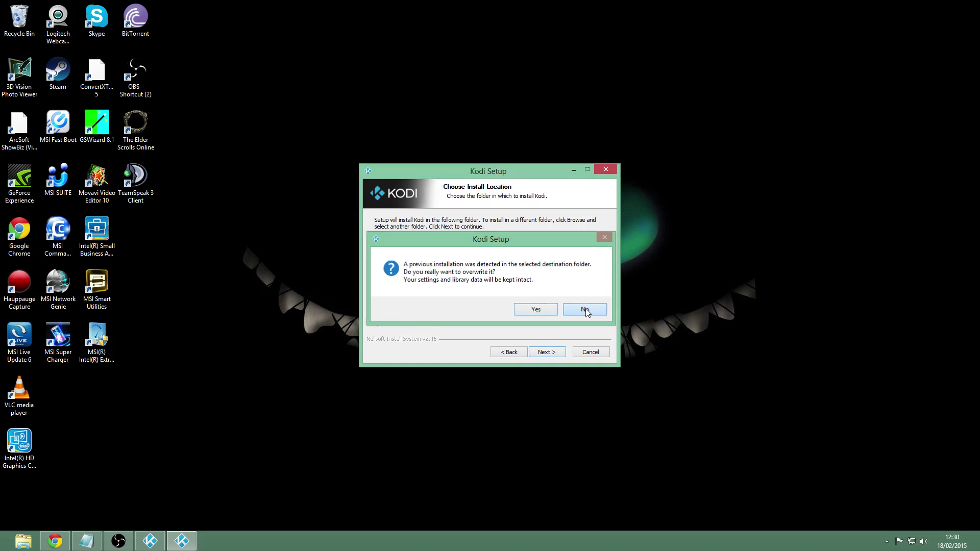
{"action": "left_click", "coordinate": [608, 169]}
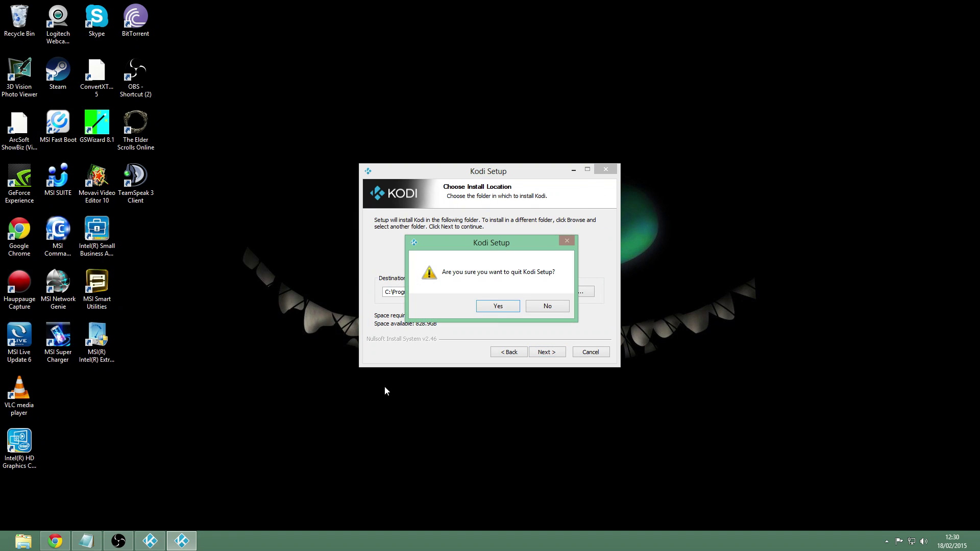
{"action": "left_click", "coordinate": [504, 306]}
Switch to the other, completed Kodi Setup wizard and finish it with Run Kodi enabled.
{"action": "left_click", "coordinate": [150, 540]}
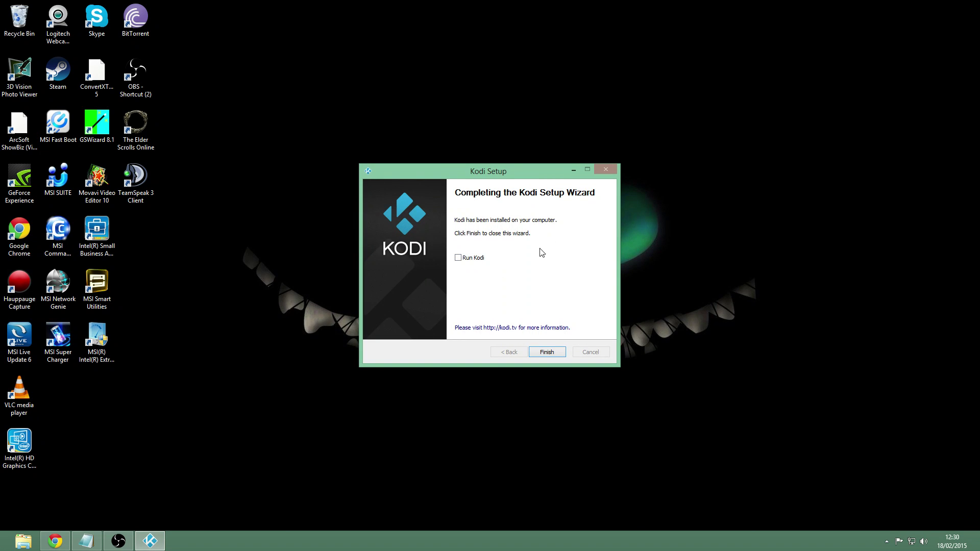
{"action": "left_click", "coordinate": [458, 257]}
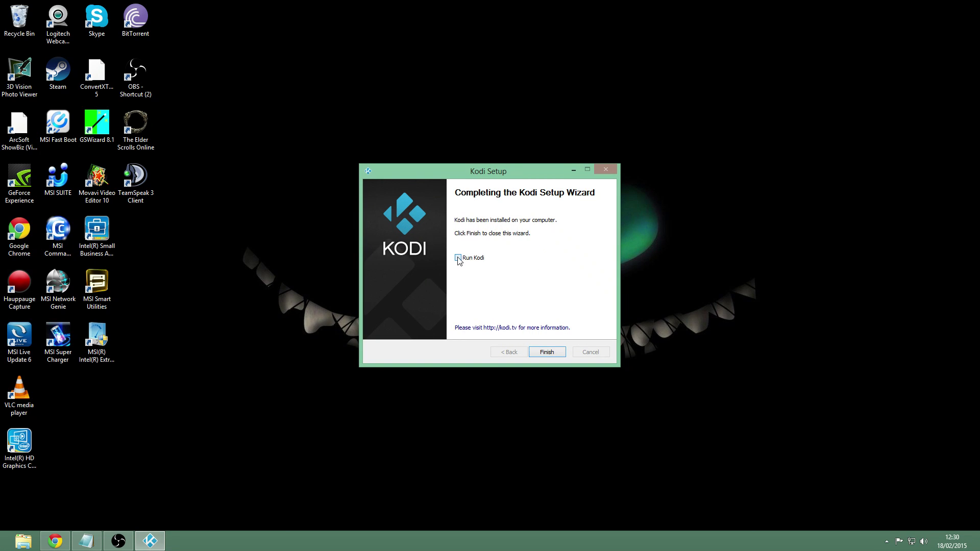
{"action": "left_click", "coordinate": [553, 354]}
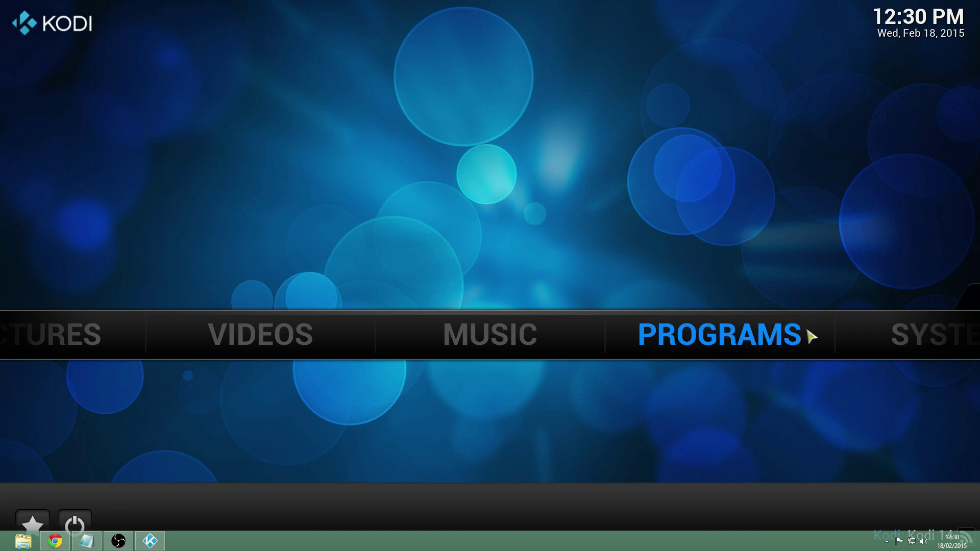
{"action": "mouse_move", "coordinate": [763, 351]}
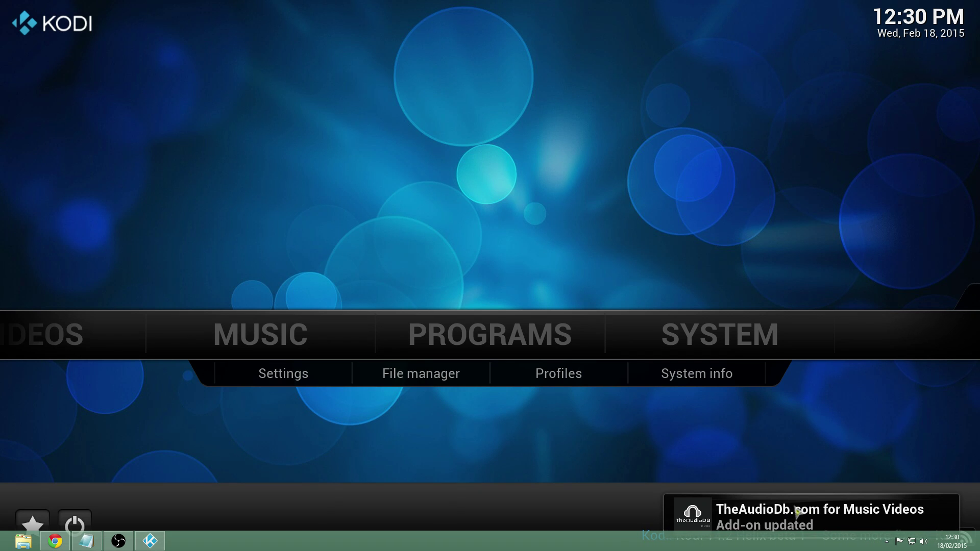
{"action": "left_click", "coordinate": [442, 373]}
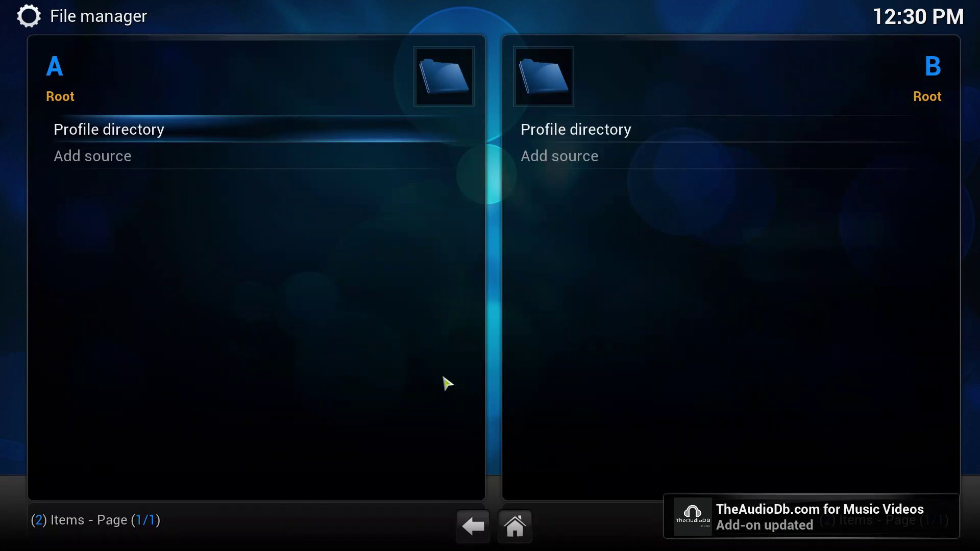
{"action": "left_click", "coordinate": [113, 159]}
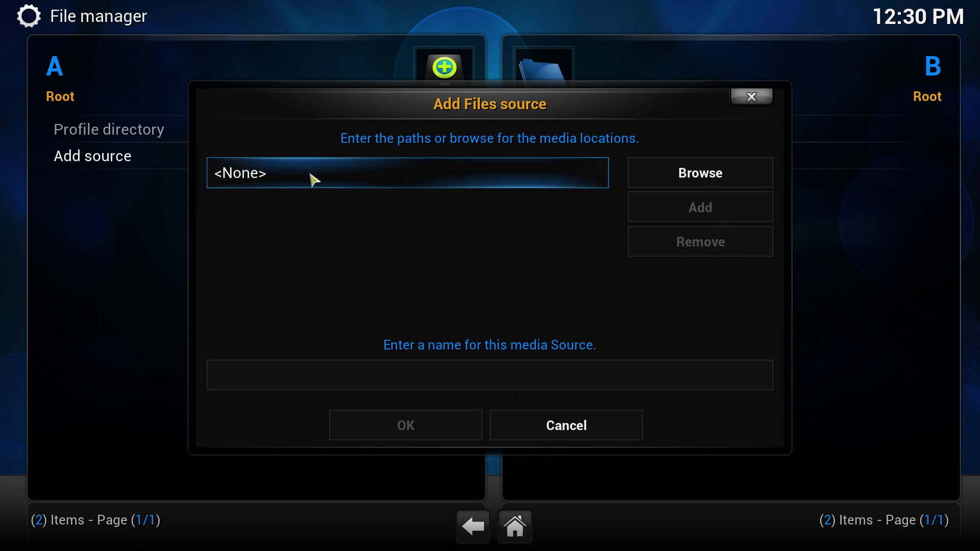
{"action": "left_click", "coordinate": [320, 177]}
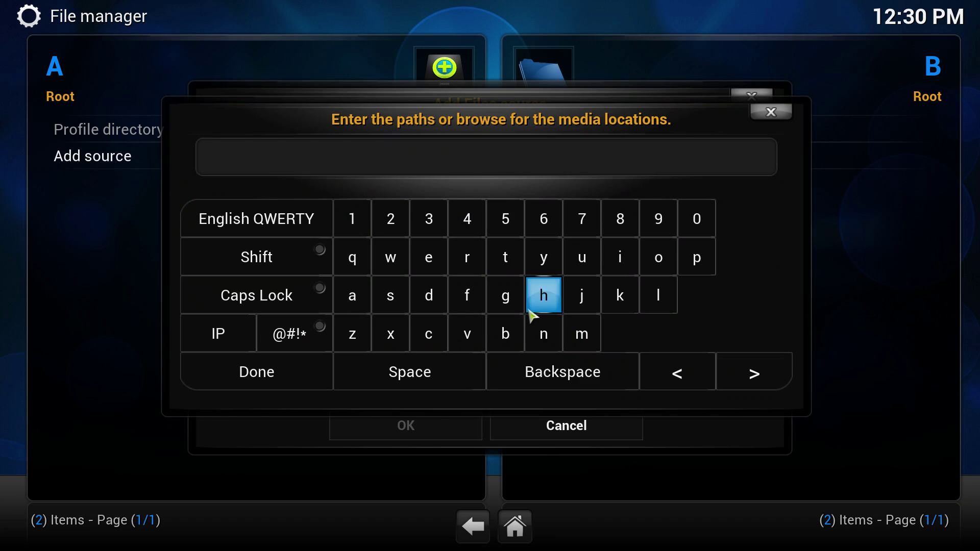
{"action": "type", "text": "h"}
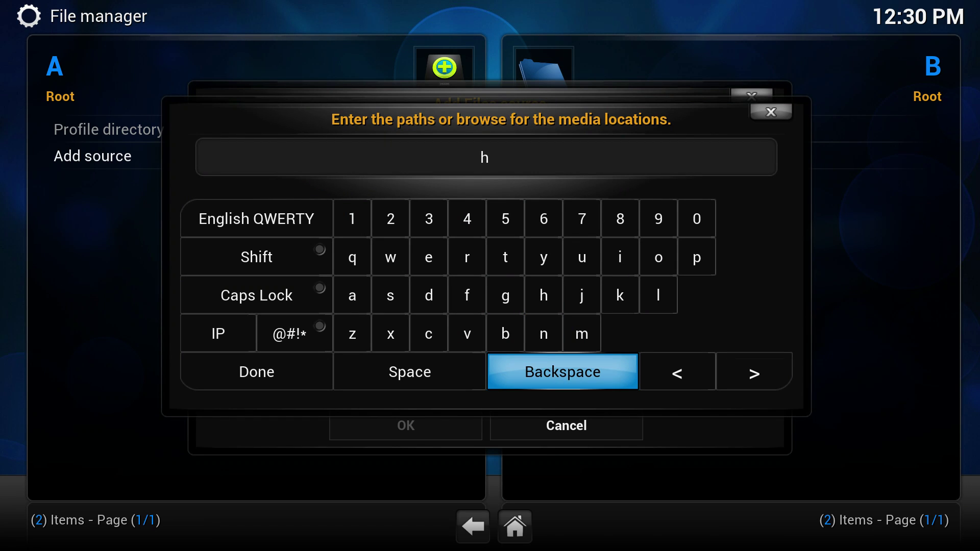
{"action": "type", "text": "ttp://fus"}
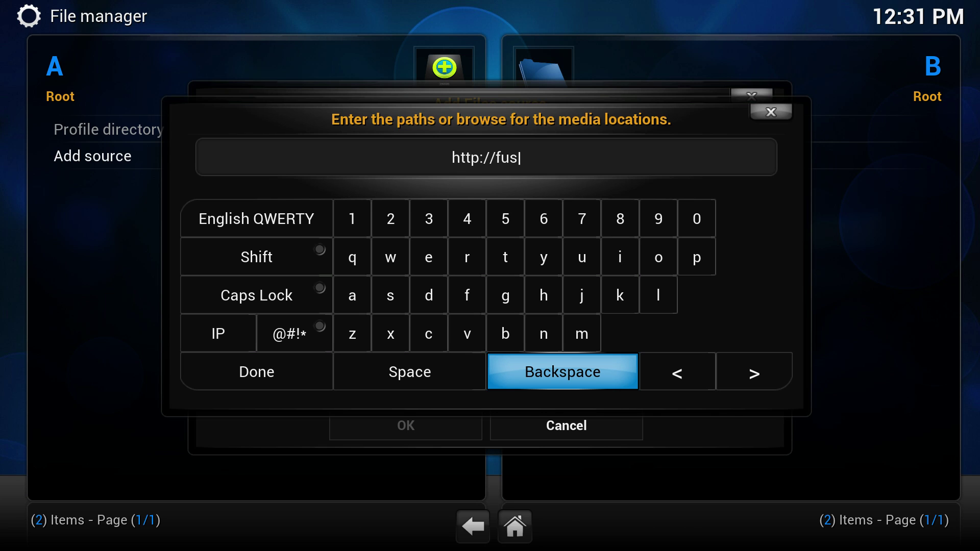
{"action": "type", "text": "ion.tv"}
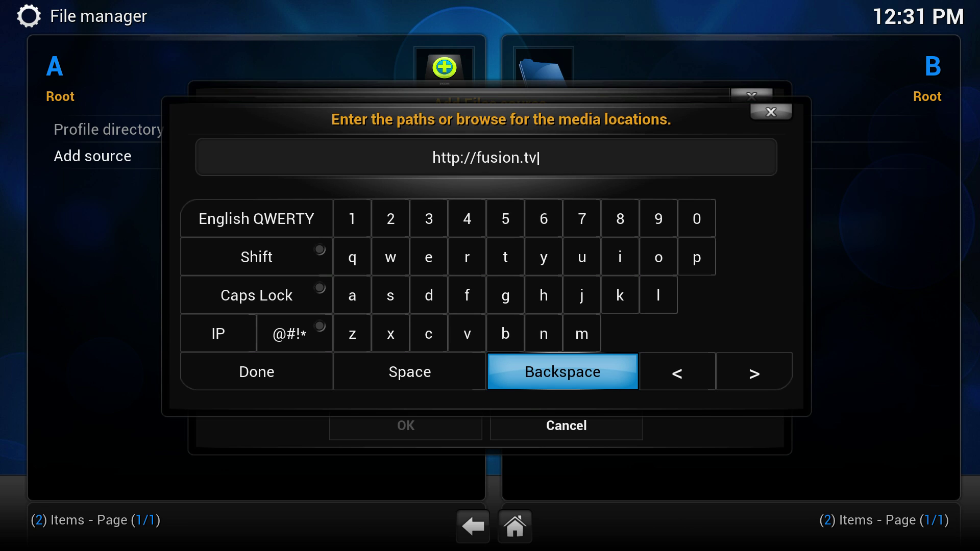
{"action": "type", "text": "add"}
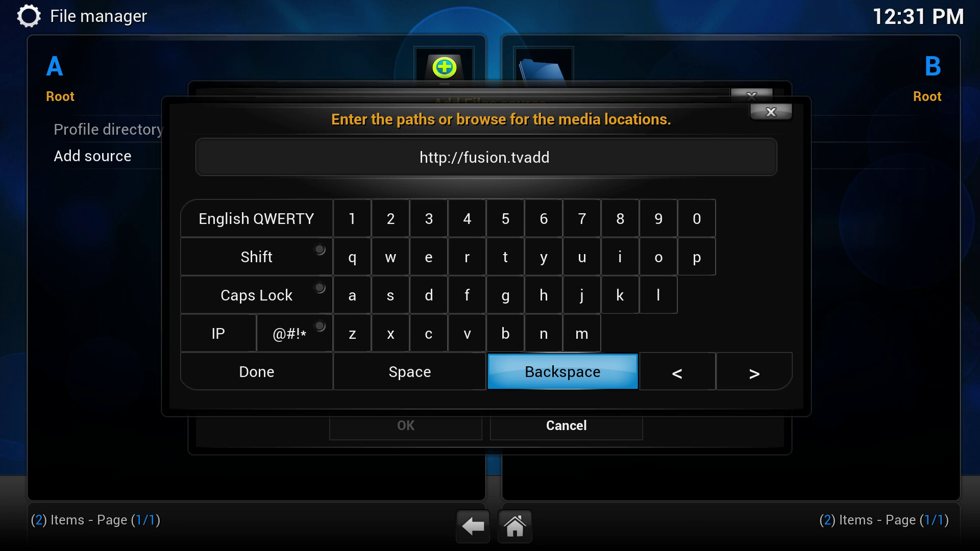
{"action": "type", "text": "on"}
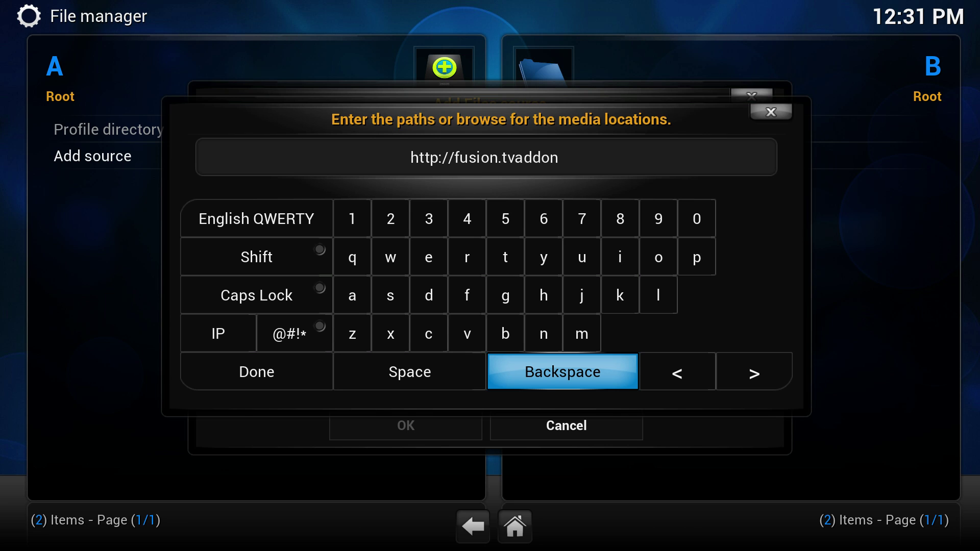
{"action": "type", "text": "s.ag"}
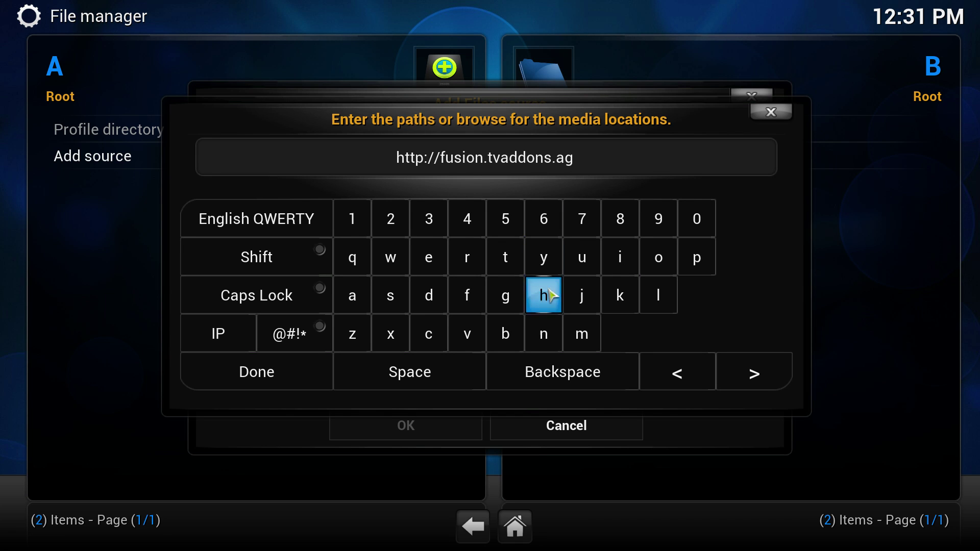
{"action": "left_click", "coordinate": [305, 375]}
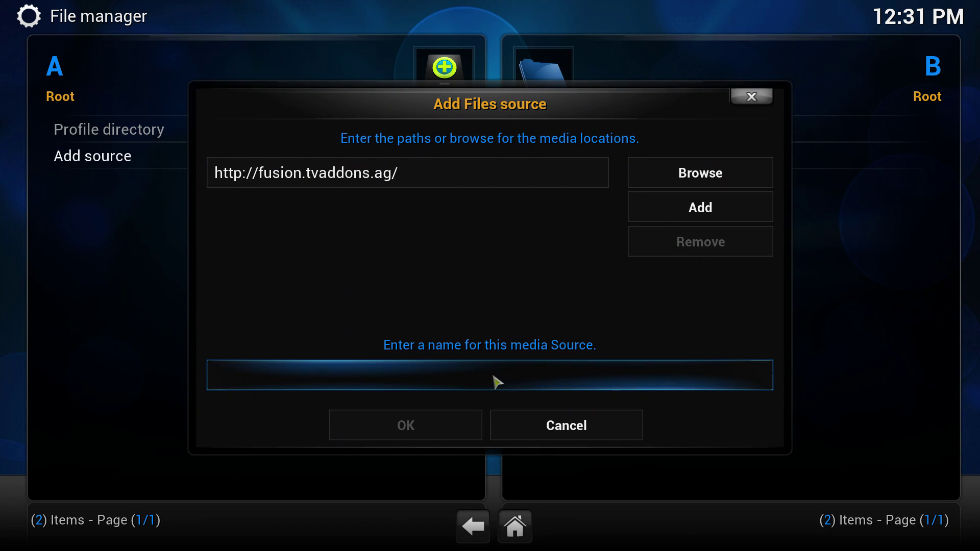
Name the media source Fusion and save it.
{"action": "left_click", "coordinate": [495, 380]}
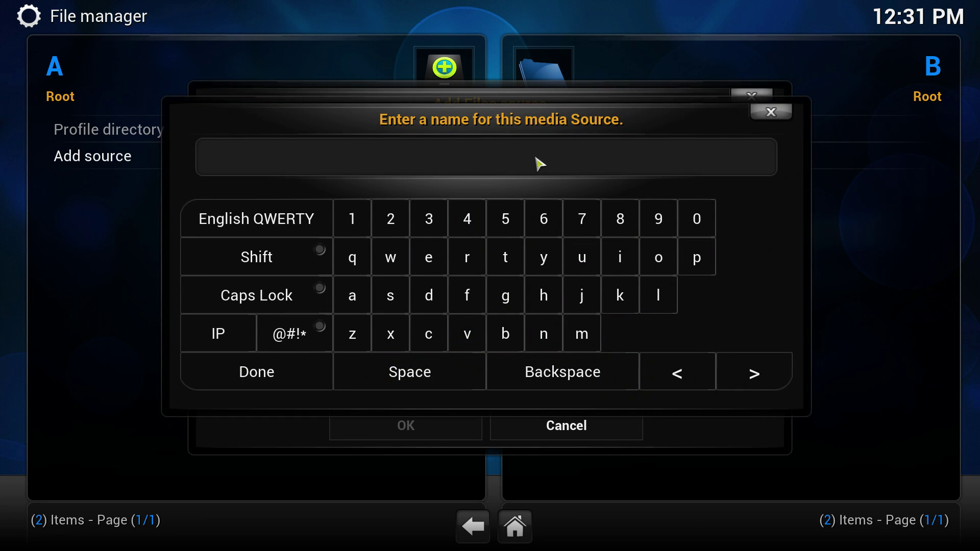
{"action": "type", "text": "Fusion"}
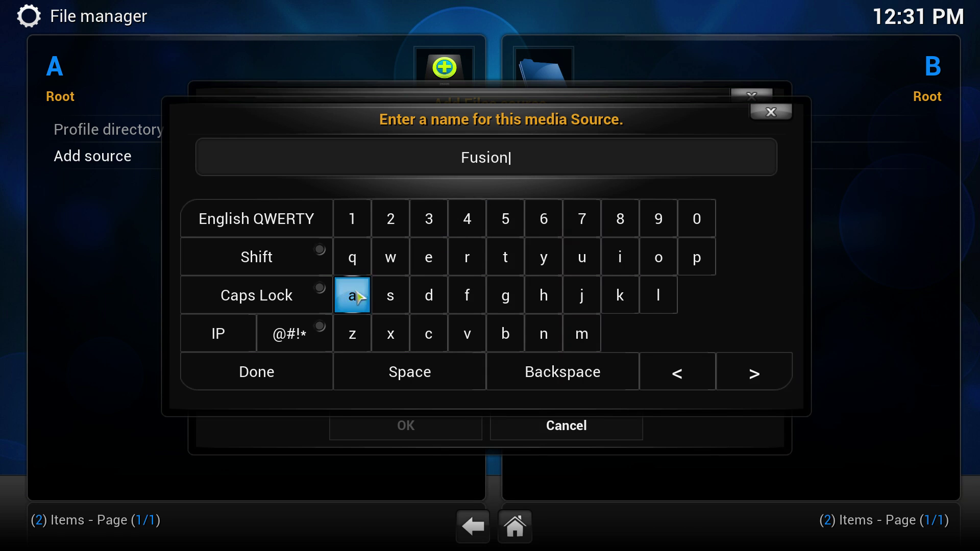
{"action": "left_click", "coordinate": [280, 384]}
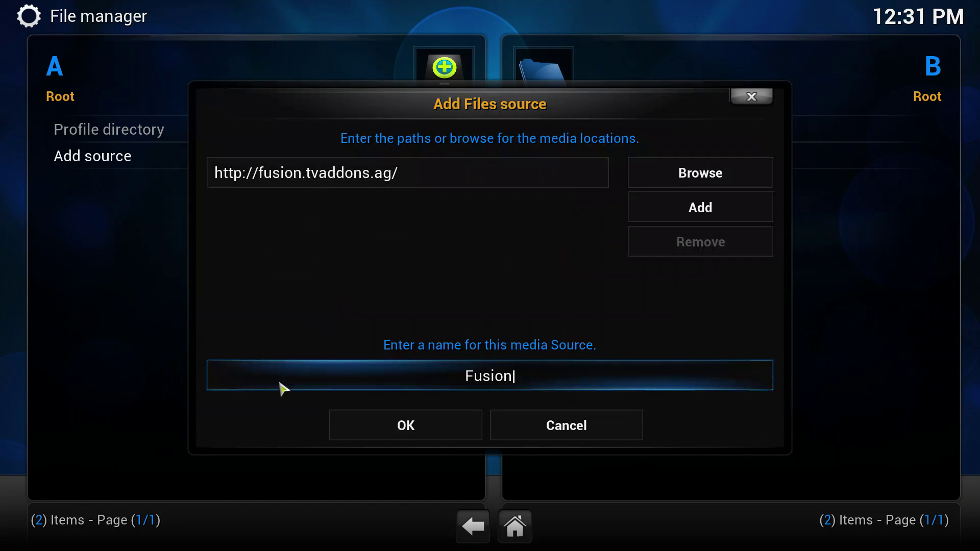
{"action": "left_click", "coordinate": [406, 426]}
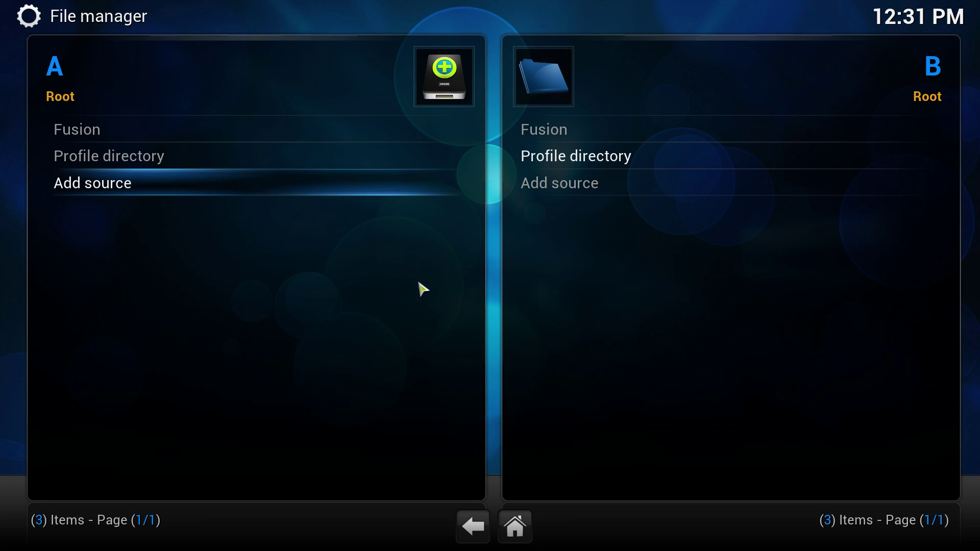
Check the contents of the Fusion source and return to the home screen.
{"action": "left_click", "coordinate": [97, 134]}
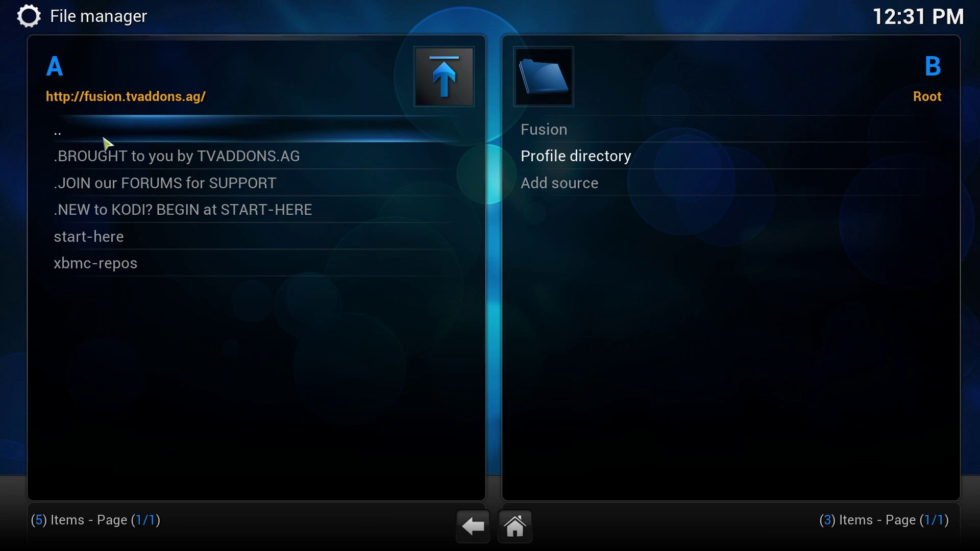
{"action": "left_click", "coordinate": [523, 534]}
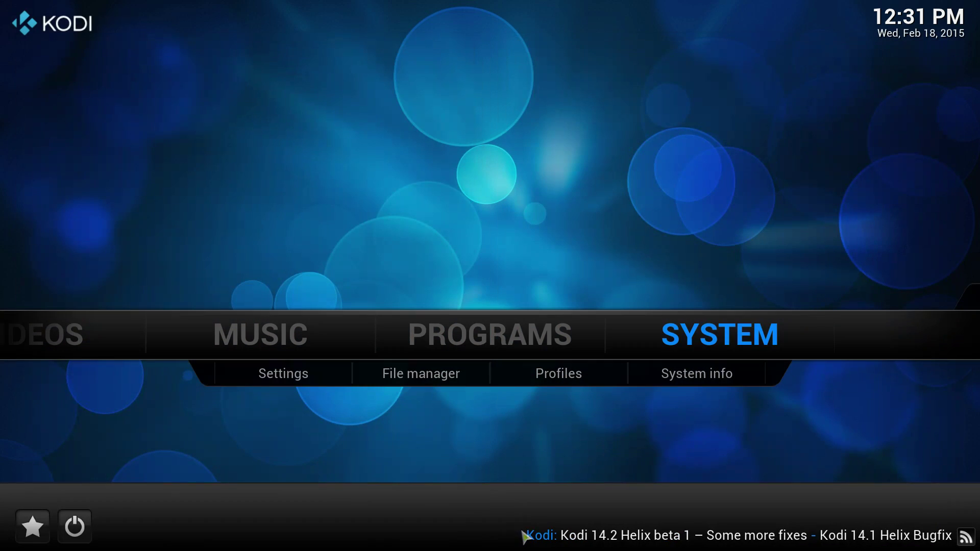
Install plugin.video.hubwizard-1.1.9.zip from the Fusion source's start-here folder through the add-on settings, dismissing the first run help.
{"action": "left_click", "coordinate": [701, 339]}
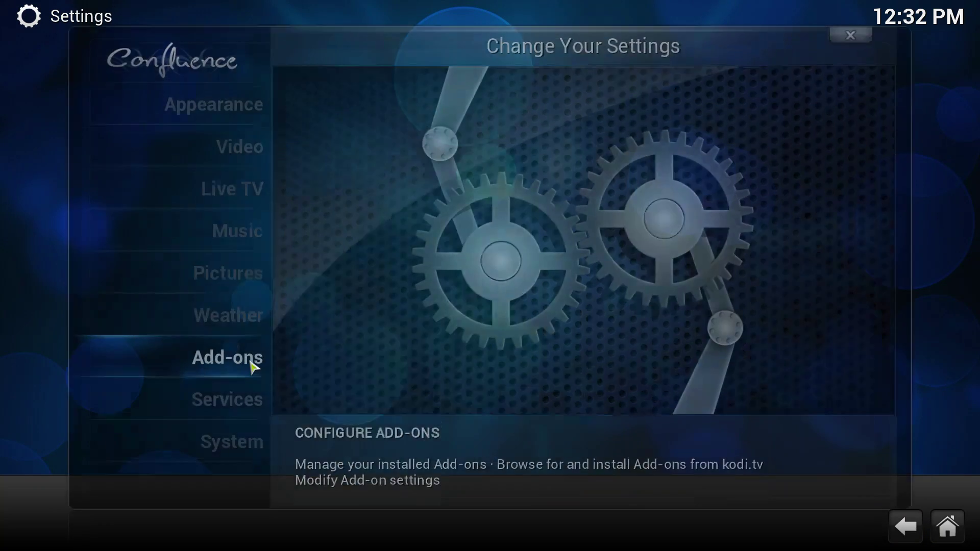
{"action": "left_click", "coordinate": [254, 366]}
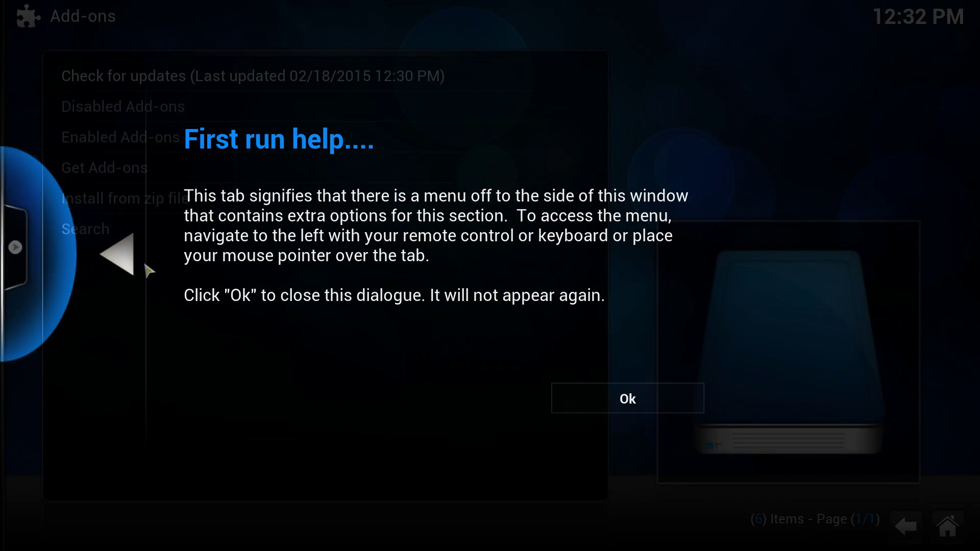
{"action": "left_click", "coordinate": [611, 400]}
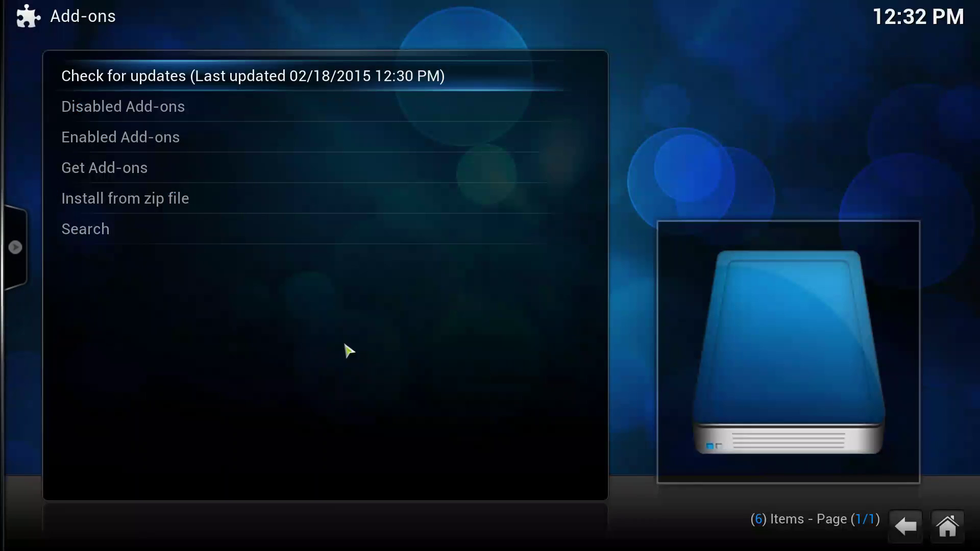
{"action": "left_click", "coordinate": [137, 203]}
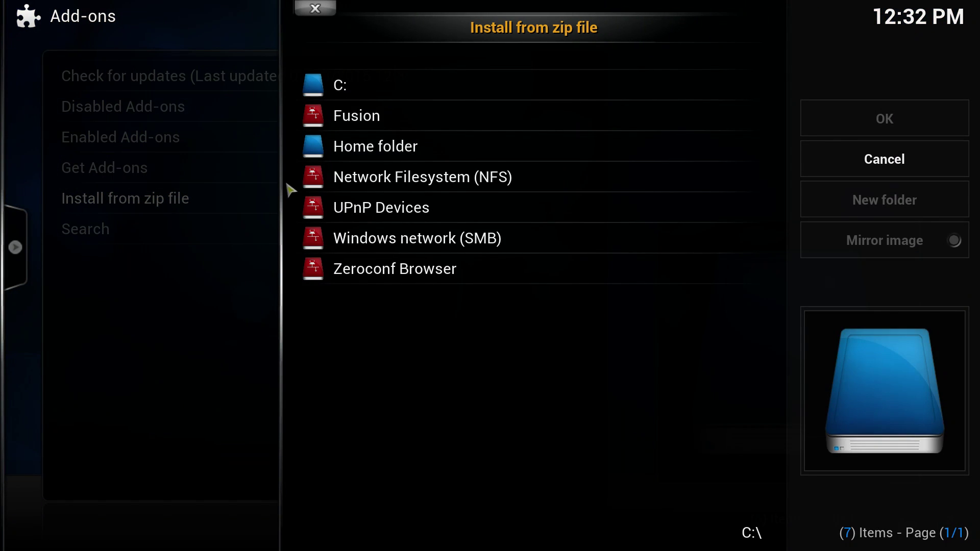
{"action": "left_click", "coordinate": [387, 118]}
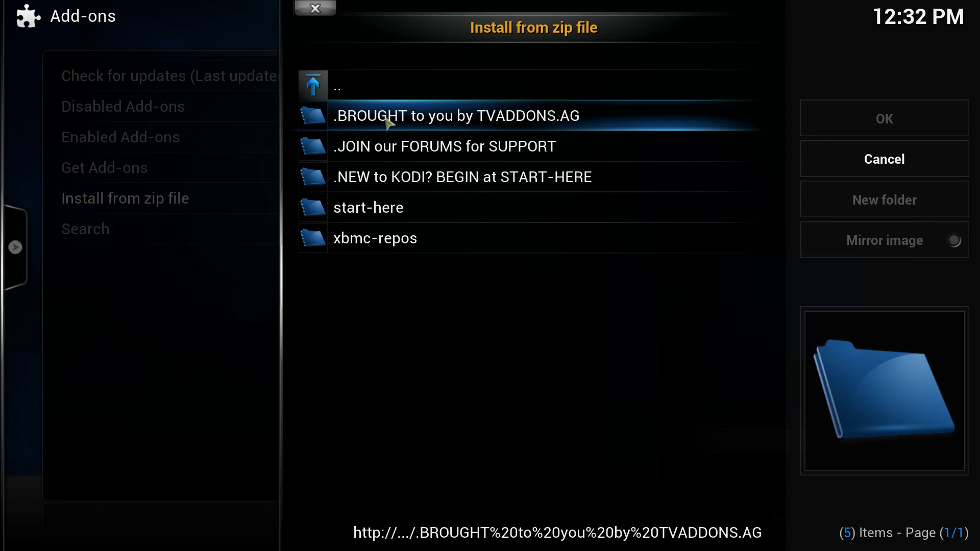
{"action": "left_click", "coordinate": [402, 217]}
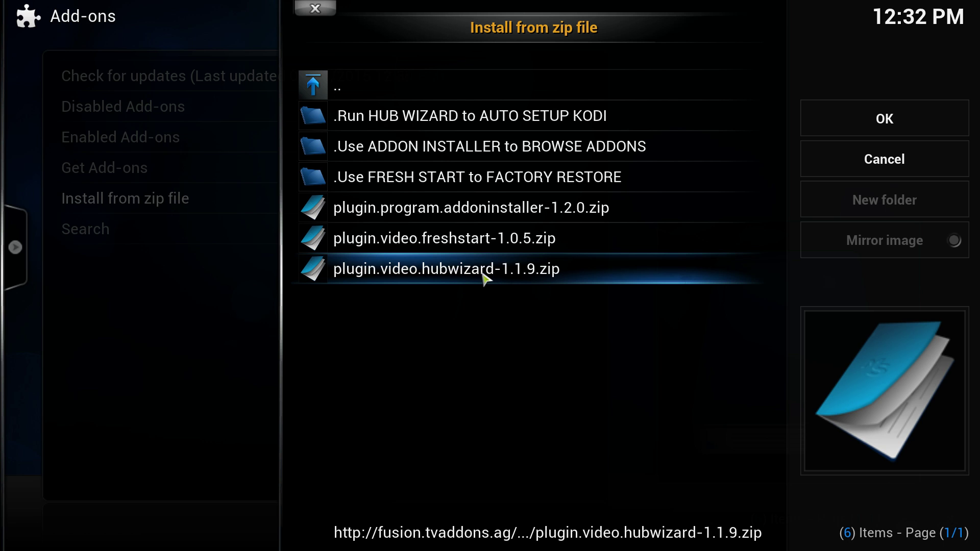
{"action": "left_click", "coordinate": [440, 276]}
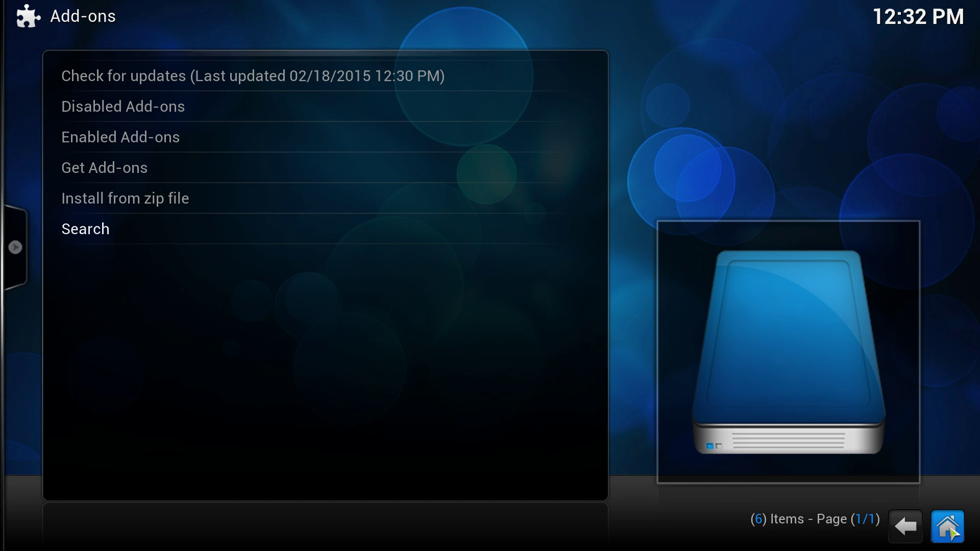
Run the Config Wizard program add-on for Windows and let TVADDONS.AG customize the add-on selection.
{"action": "left_click", "coordinate": [950, 531]}
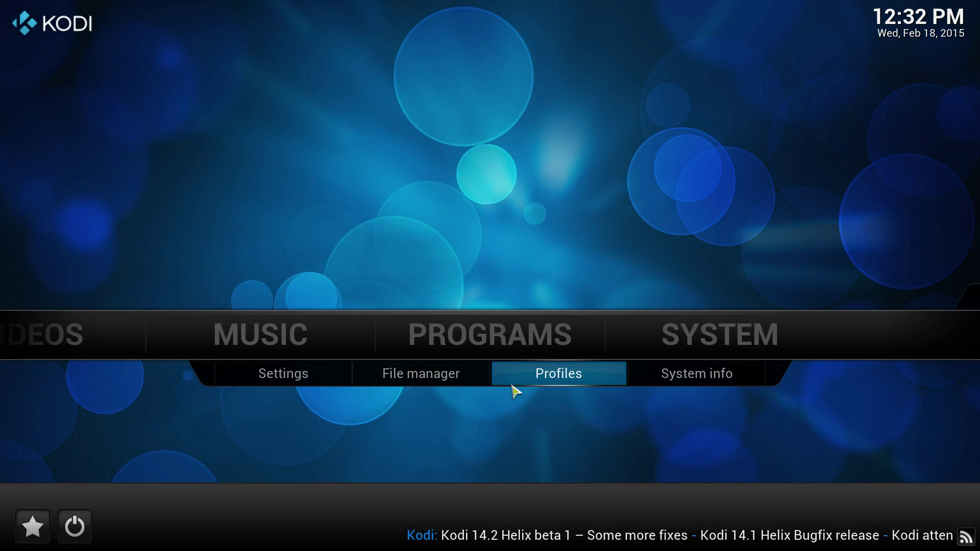
{"action": "left_click", "coordinate": [503, 335]}
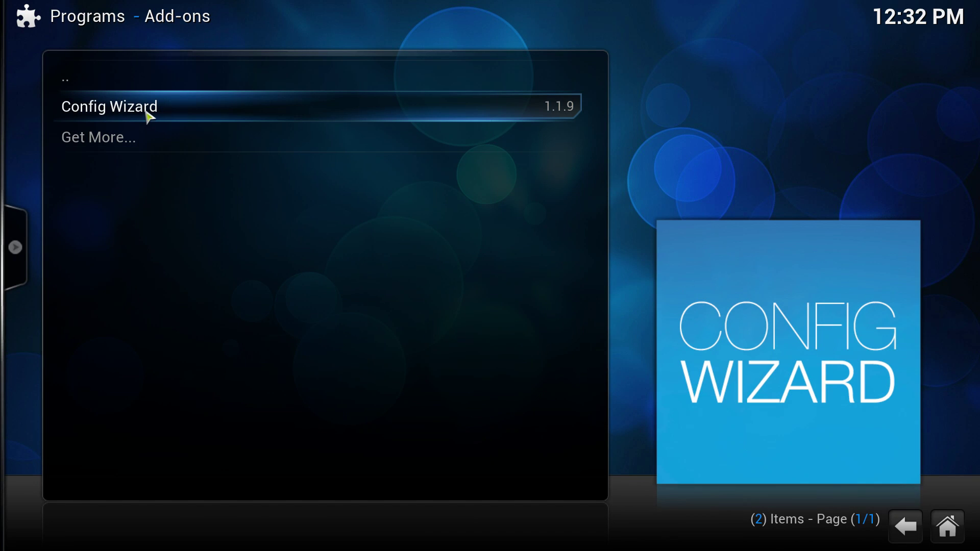
{"action": "left_click", "coordinate": [149, 116]}
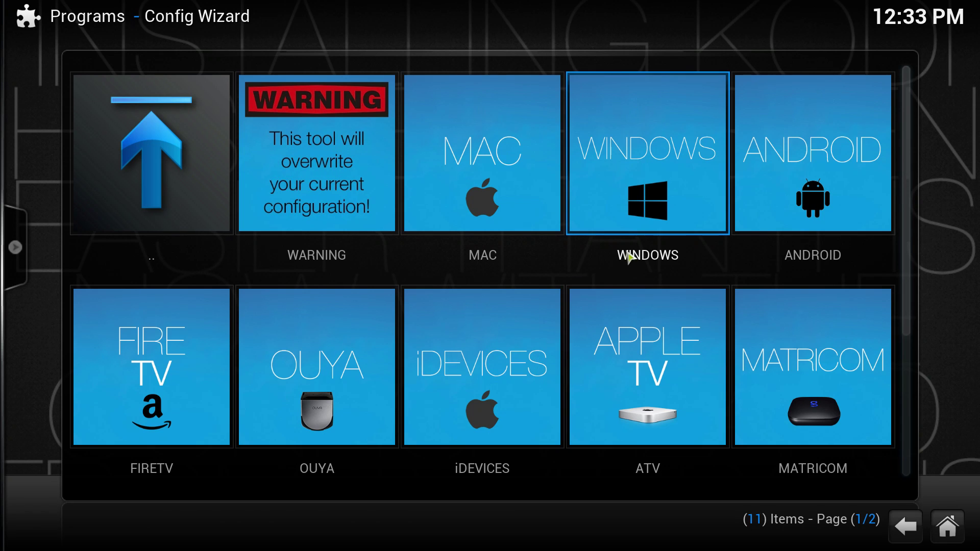
{"action": "left_click", "coordinate": [656, 211]}
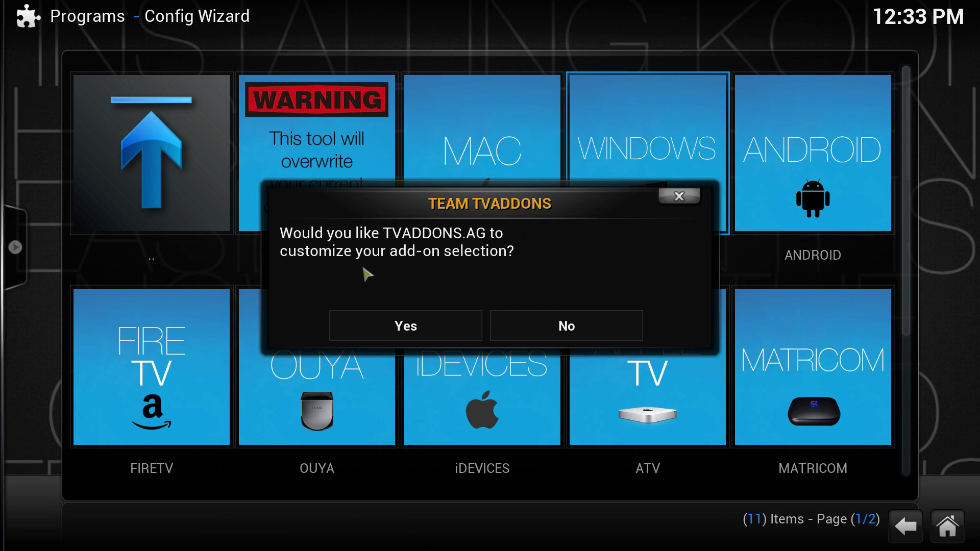
{"action": "left_click", "coordinate": [409, 338]}
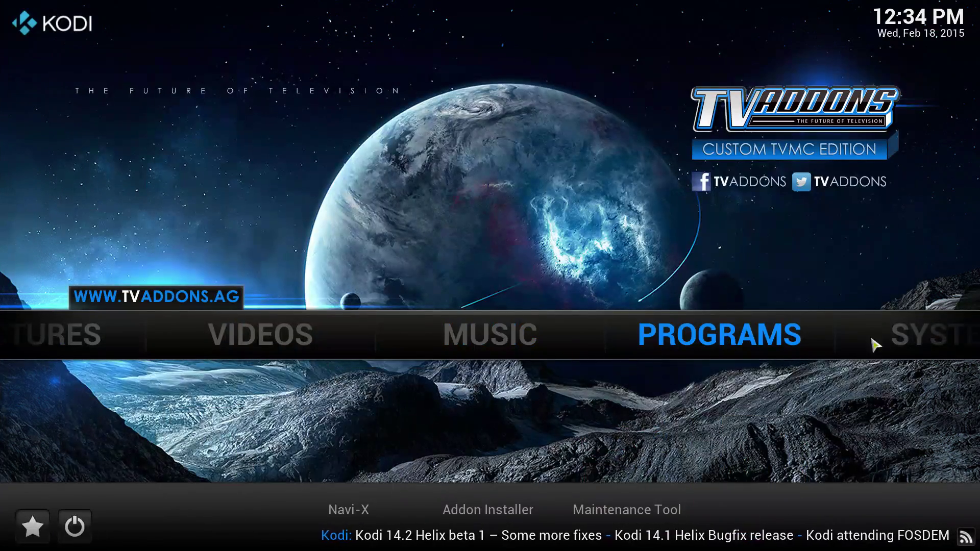
{"action": "mouse_move", "coordinate": [875, 346]}
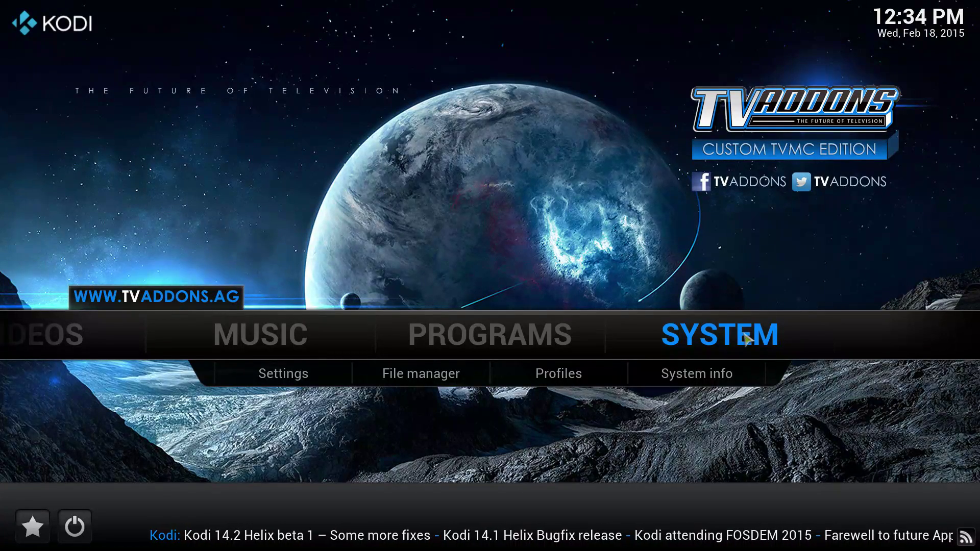
{"action": "left_click", "coordinate": [462, 382]}
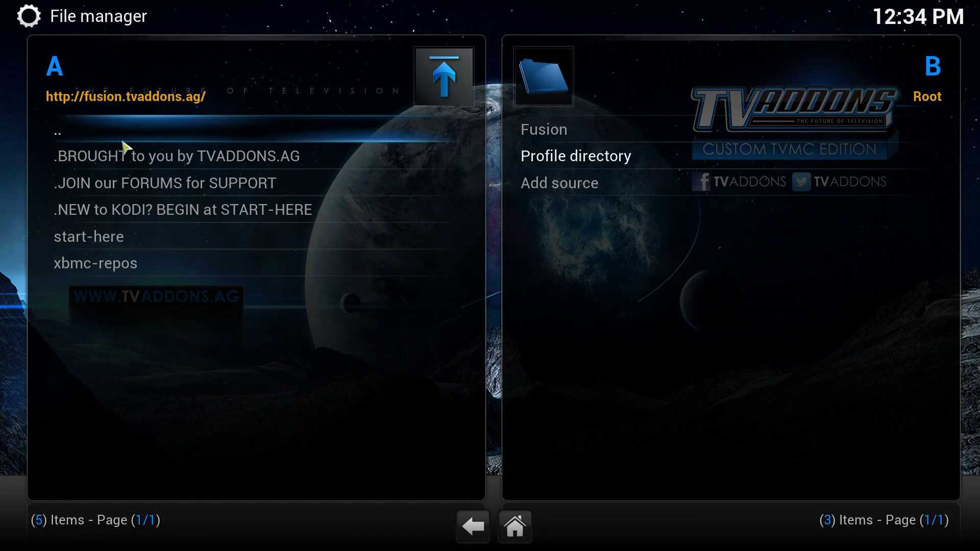
{"action": "left_click", "coordinate": [84, 135]}
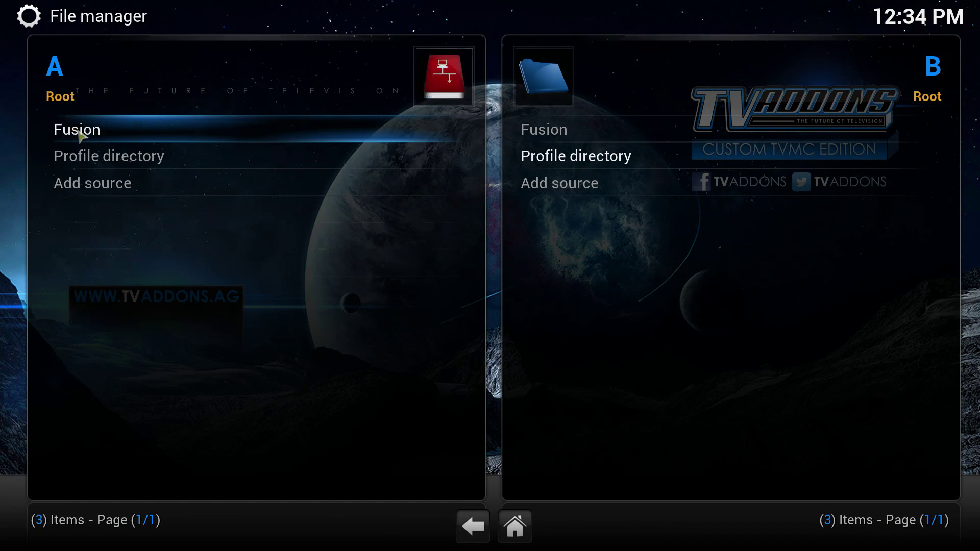
{"action": "left_click", "coordinate": [108, 197]}
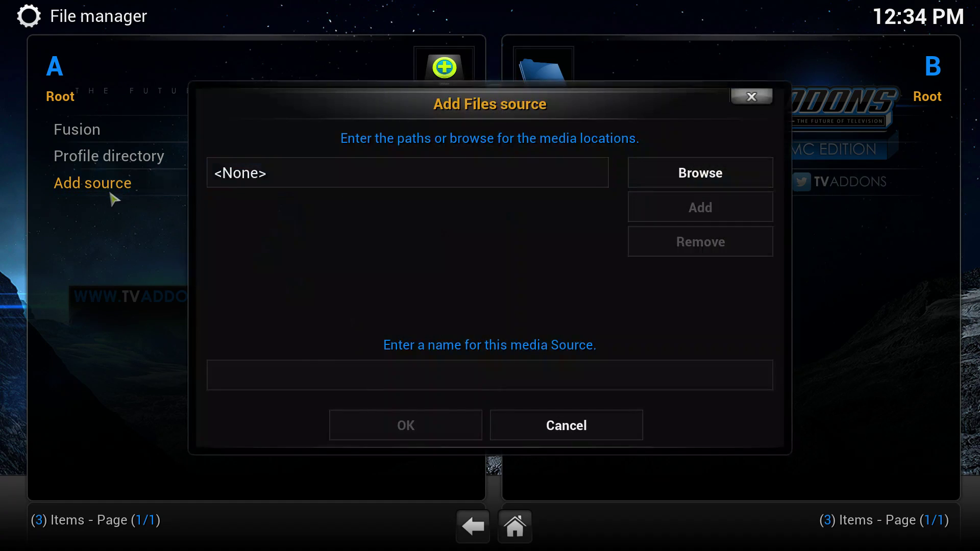
{"action": "left_click", "coordinate": [375, 182]}
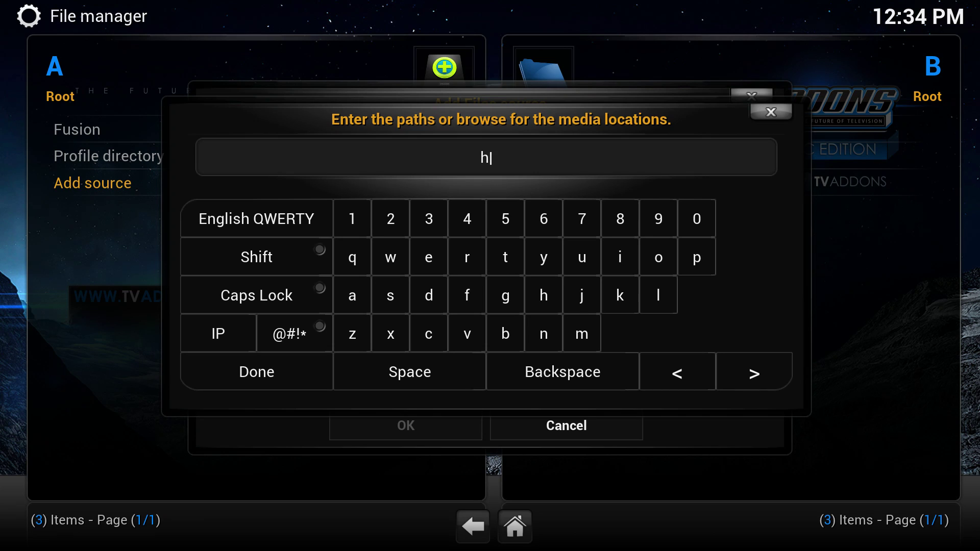
{"action": "type", "text": "http://"}
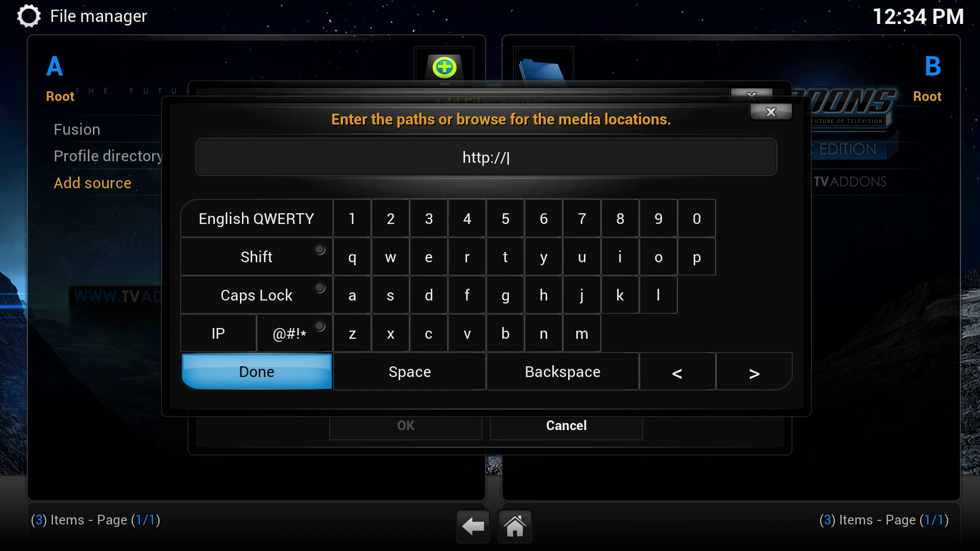
{"action": "type", "text": "srp.nu"}
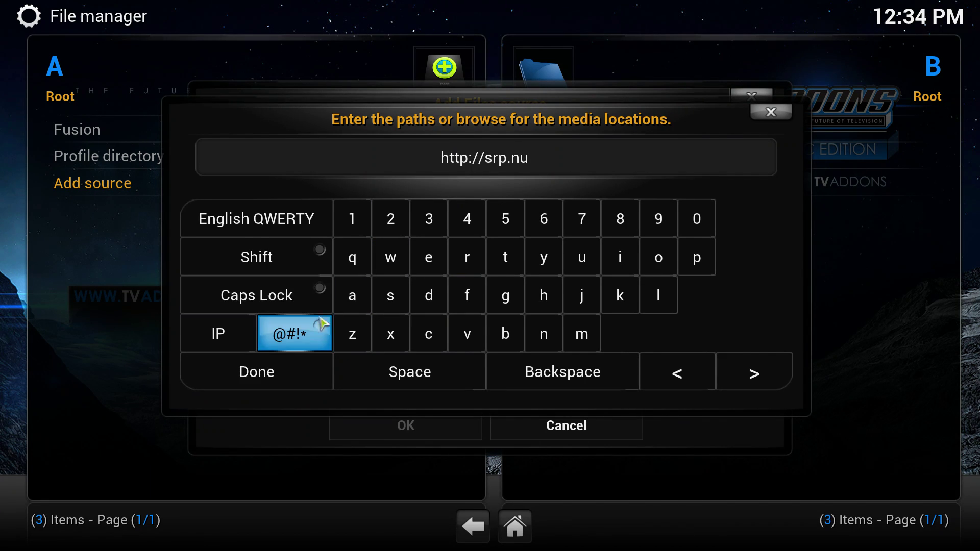
{"action": "left_click", "coordinate": [294, 378]}
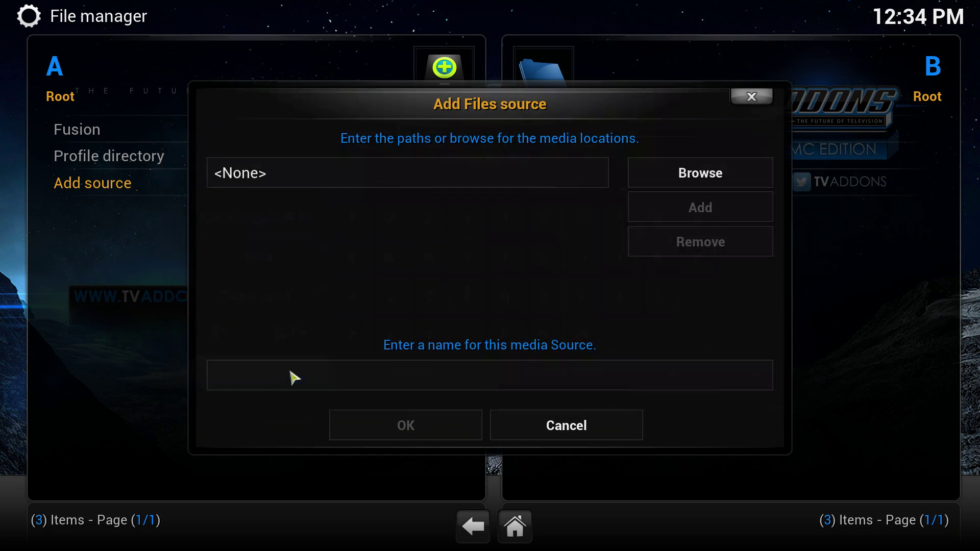
Name the media source SuperRepo, save it and open it to check its contents.
{"action": "left_click", "coordinate": [488, 381]}
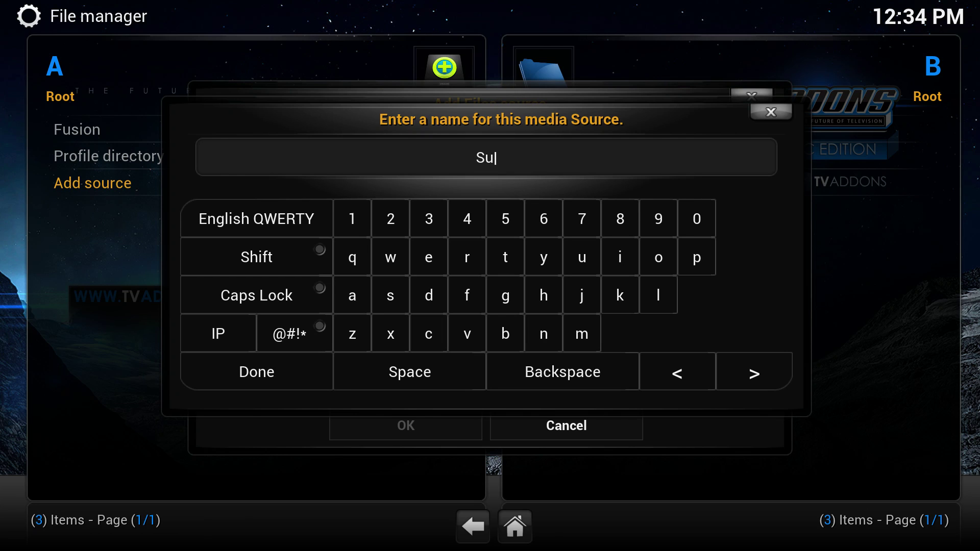
{"action": "type", "text": "SuperRepo"}
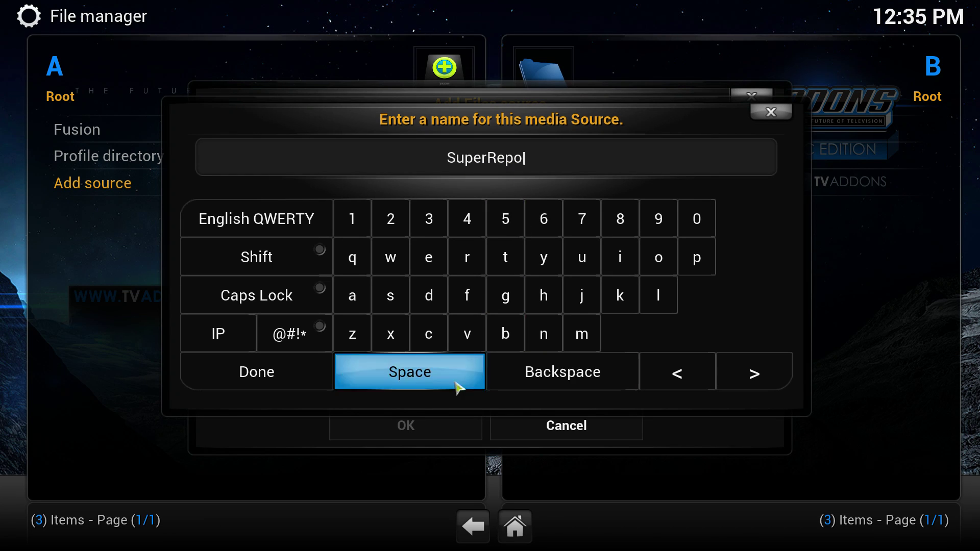
{"action": "left_click", "coordinate": [314, 376]}
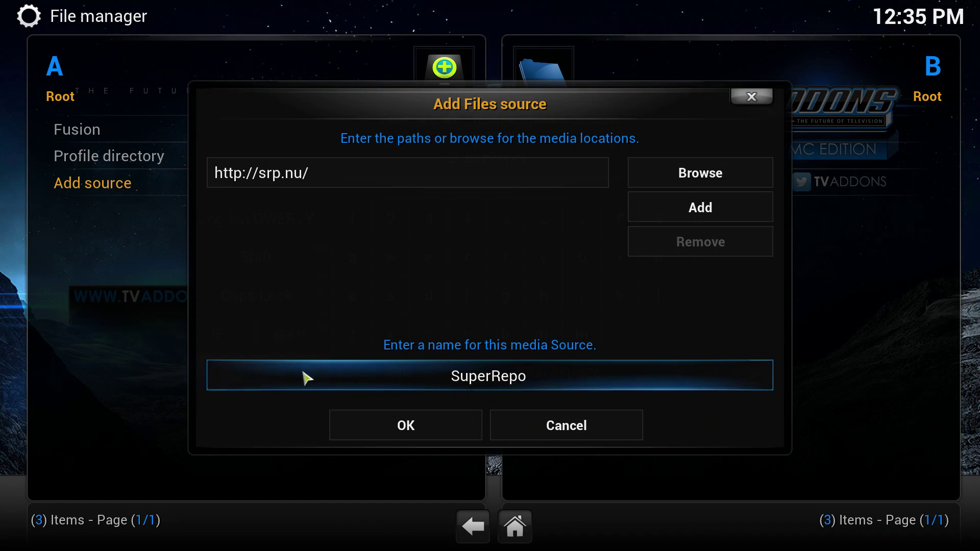
{"action": "left_click", "coordinate": [456, 437]}
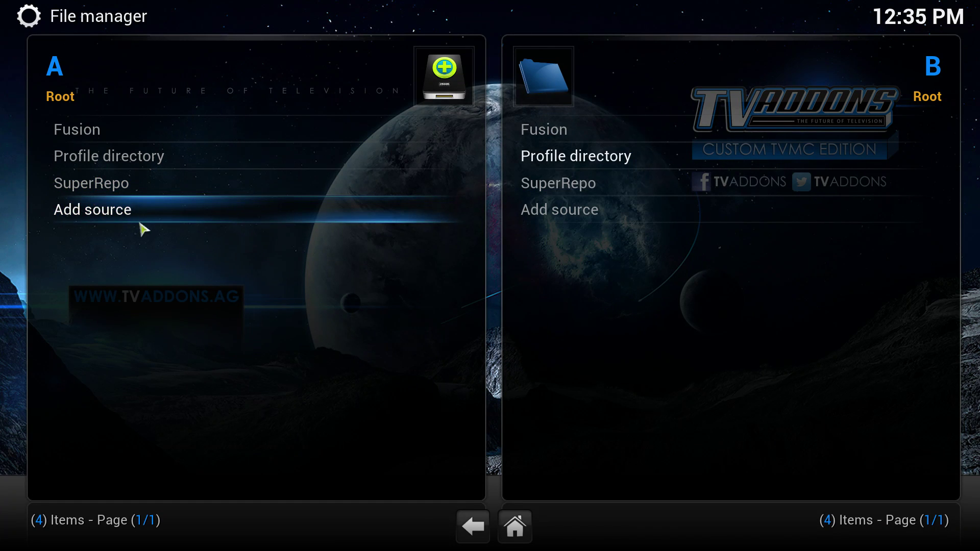
{"action": "left_click", "coordinate": [129, 193]}
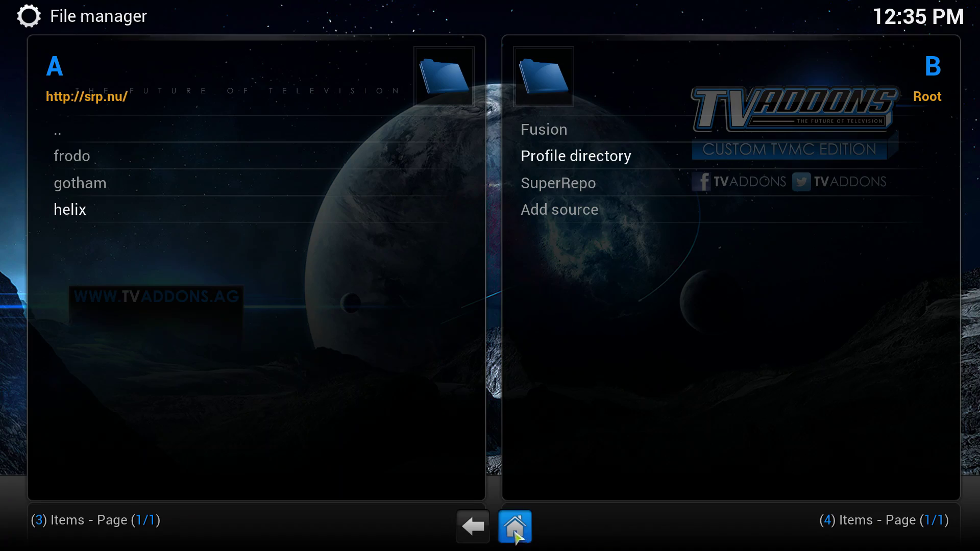
Install repository.superrepo.org.helix.all-latest.zip from the SuperRepo source's helix/all folder through the add-on settings.
{"action": "left_click", "coordinate": [516, 528]}
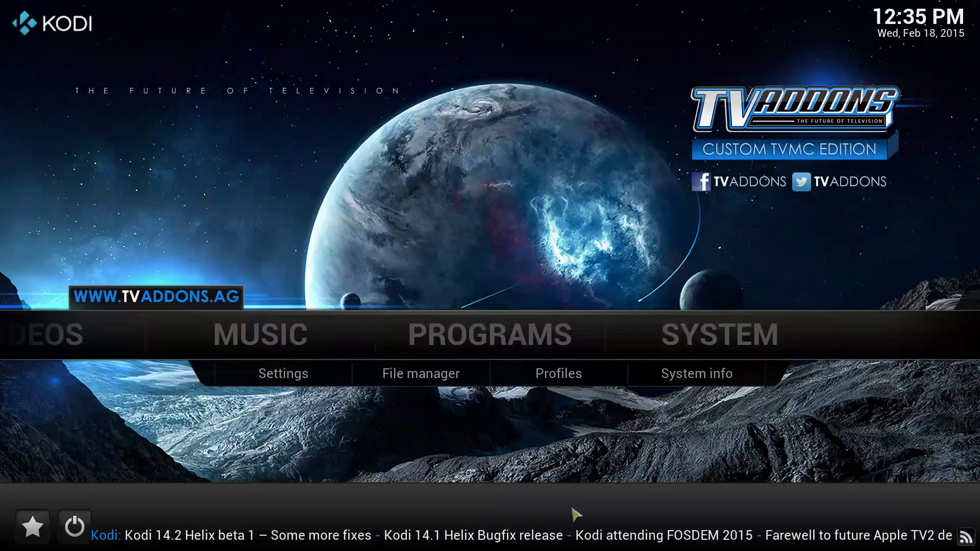
{"action": "left_click", "coordinate": [700, 347]}
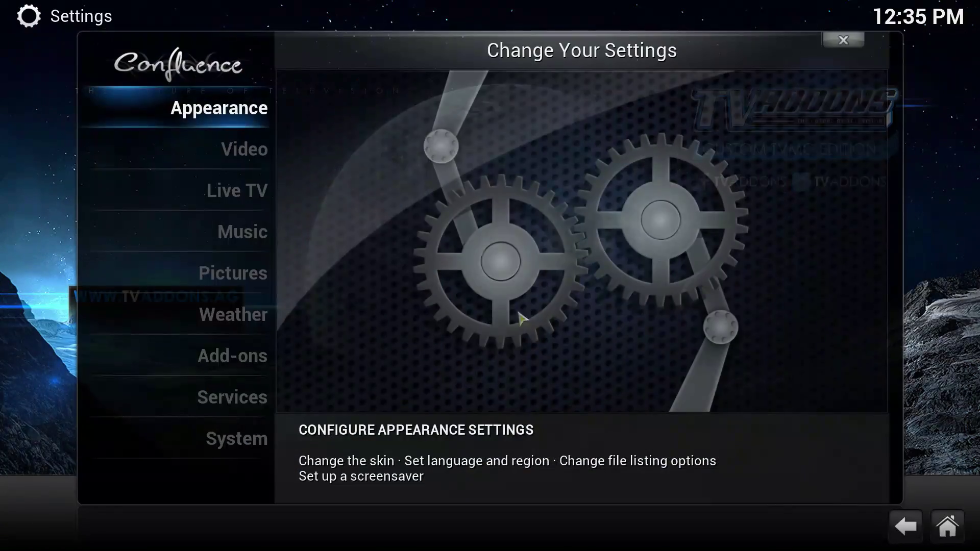
{"action": "left_click", "coordinate": [243, 374]}
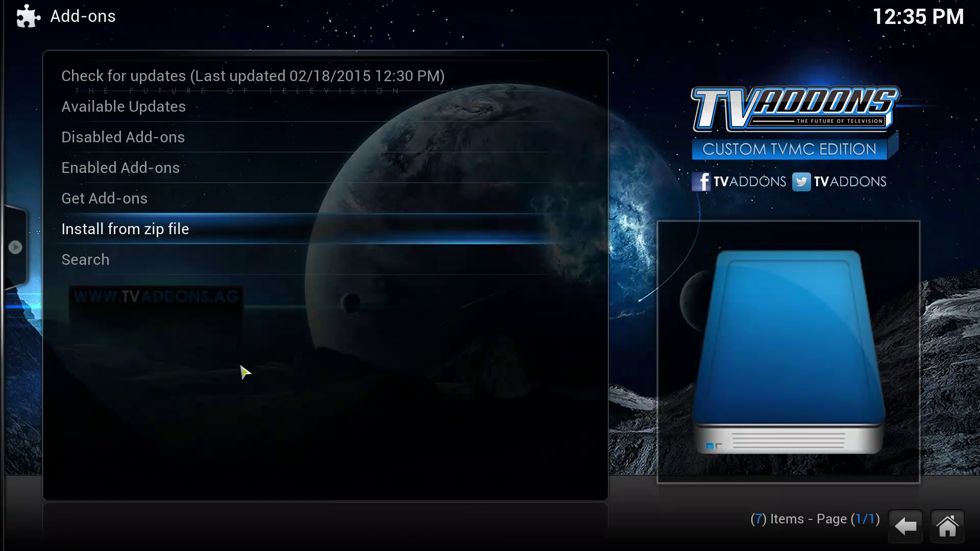
{"action": "left_click", "coordinate": [167, 235]}
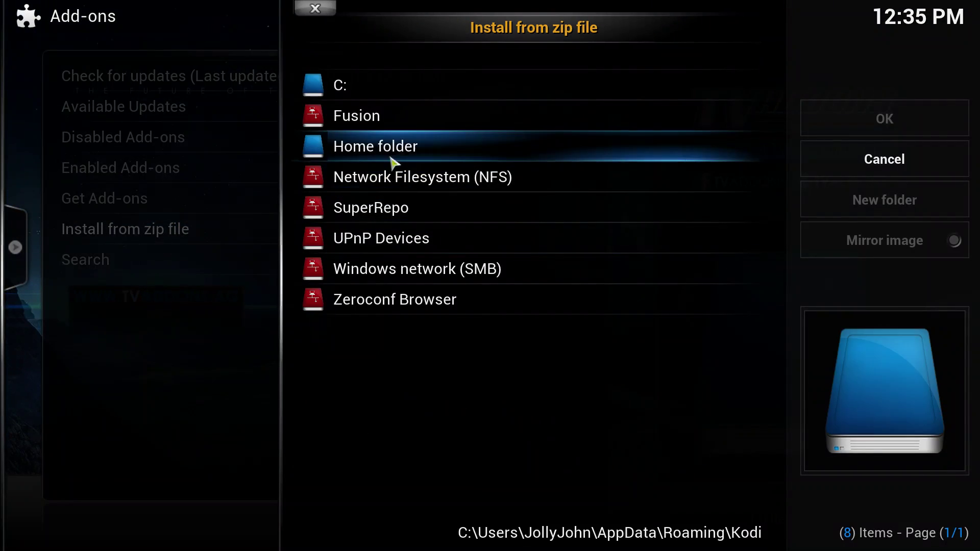
{"action": "left_click", "coordinate": [392, 220]}
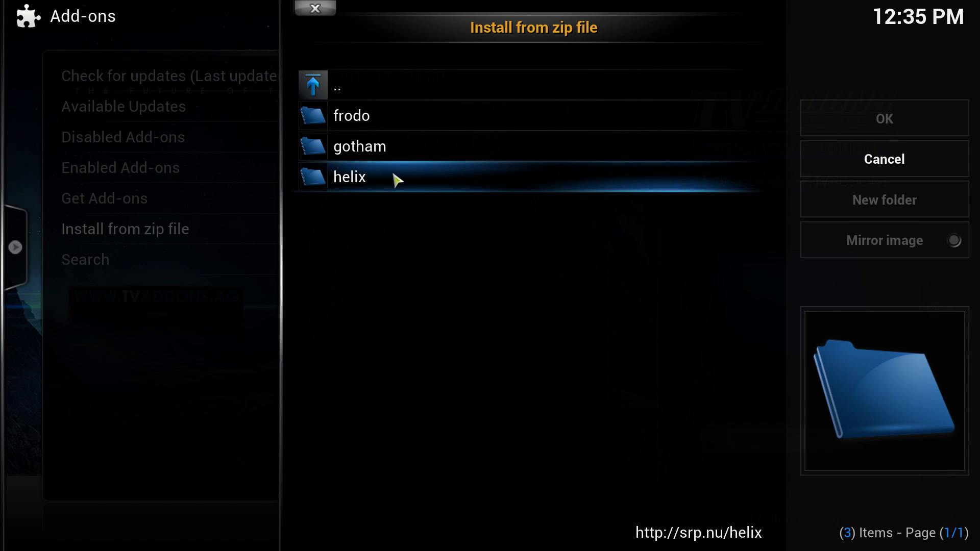
{"action": "left_click", "coordinate": [369, 182]}
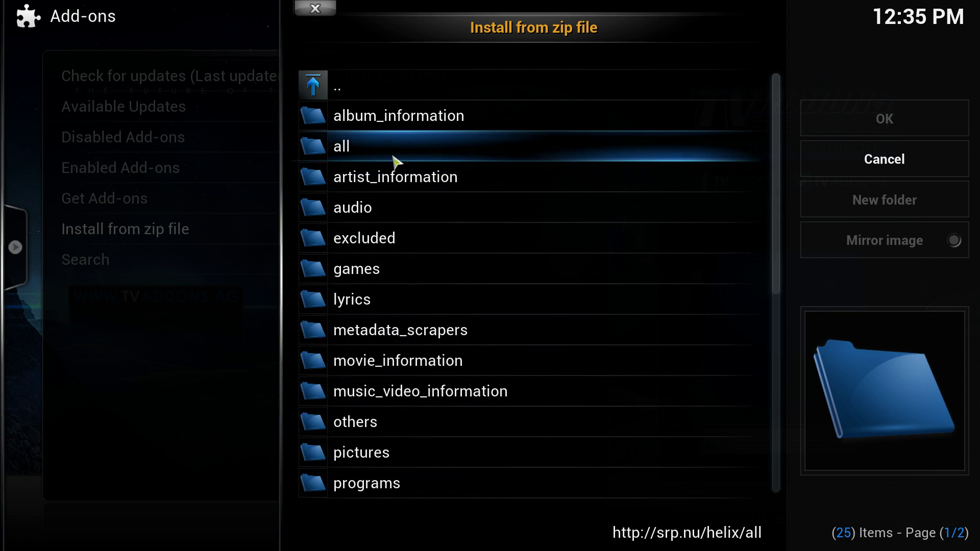
{"action": "left_click", "coordinate": [376, 159]}
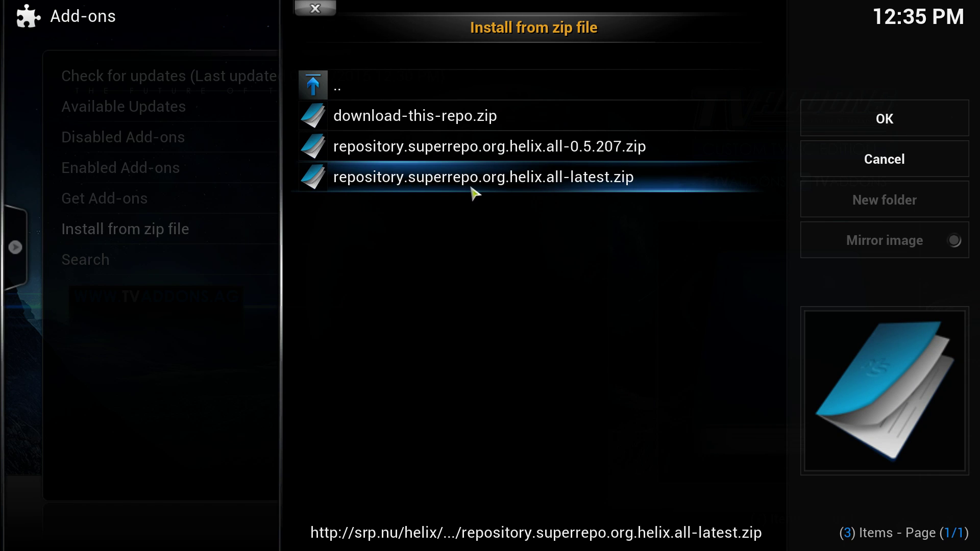
{"action": "left_click", "coordinate": [573, 185]}
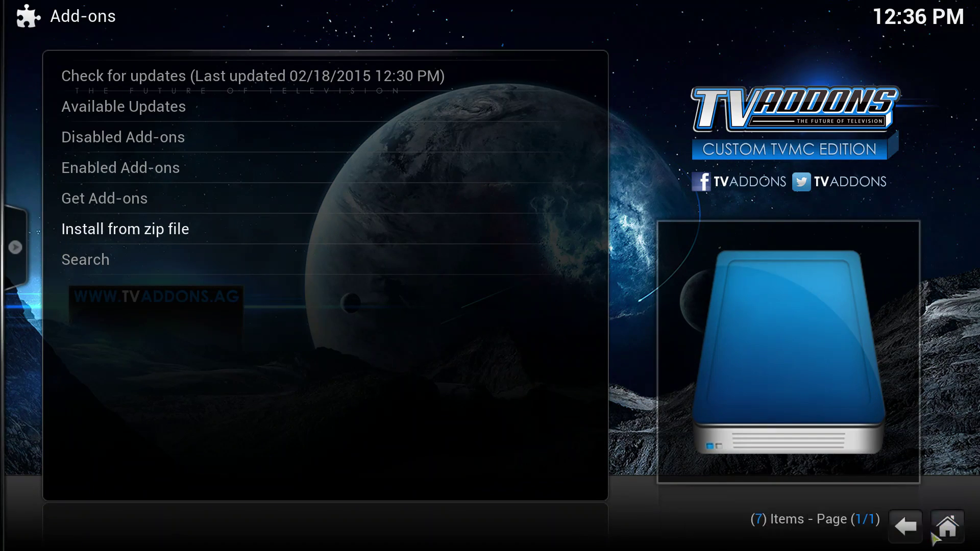
Return to the home screen and open the list of installed video add-ons.
{"action": "left_click", "coordinate": [947, 527]}
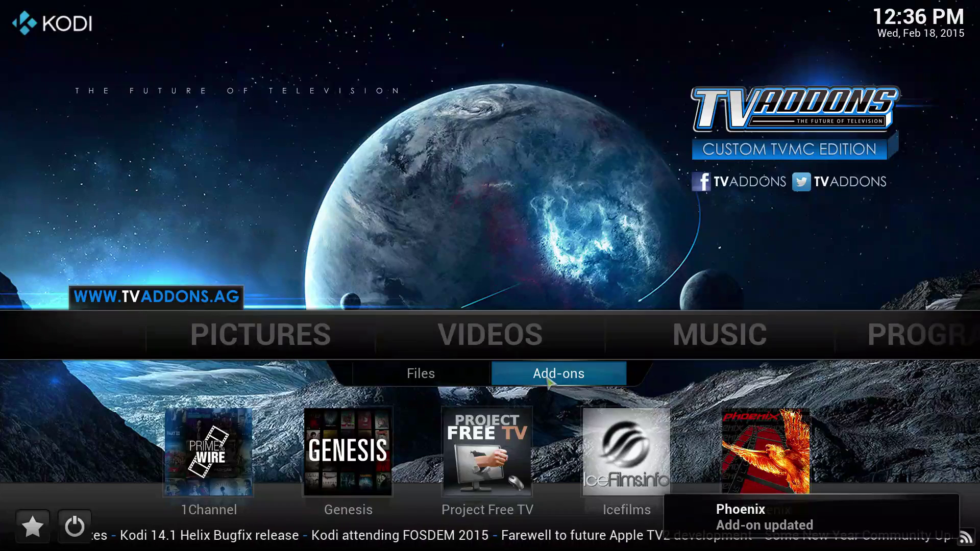
{"action": "left_click", "coordinate": [547, 378]}
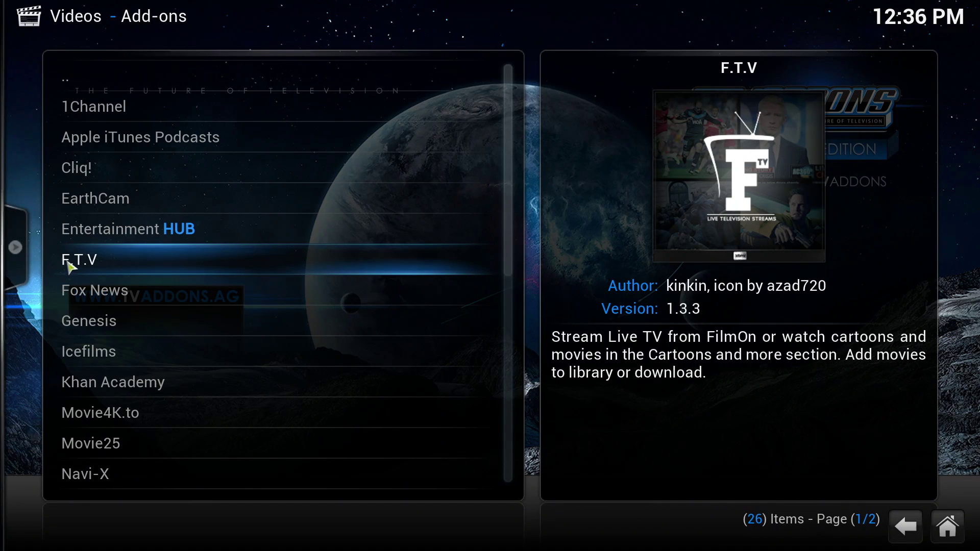
Change the view of the installed video add-ons from Info to the thumbnail grid.
{"action": "mouse_move", "coordinate": [5, 253]}
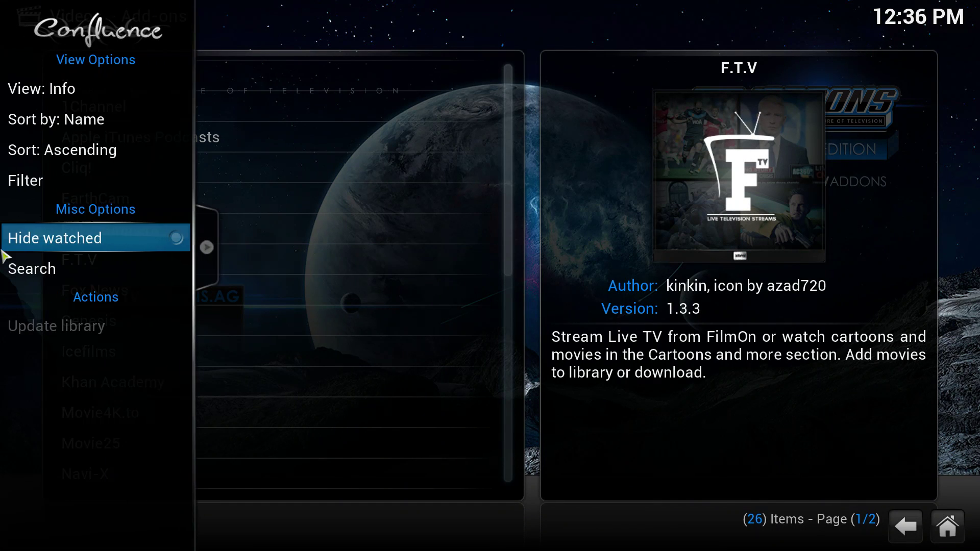
{"action": "left_click", "coordinate": [54, 103]}
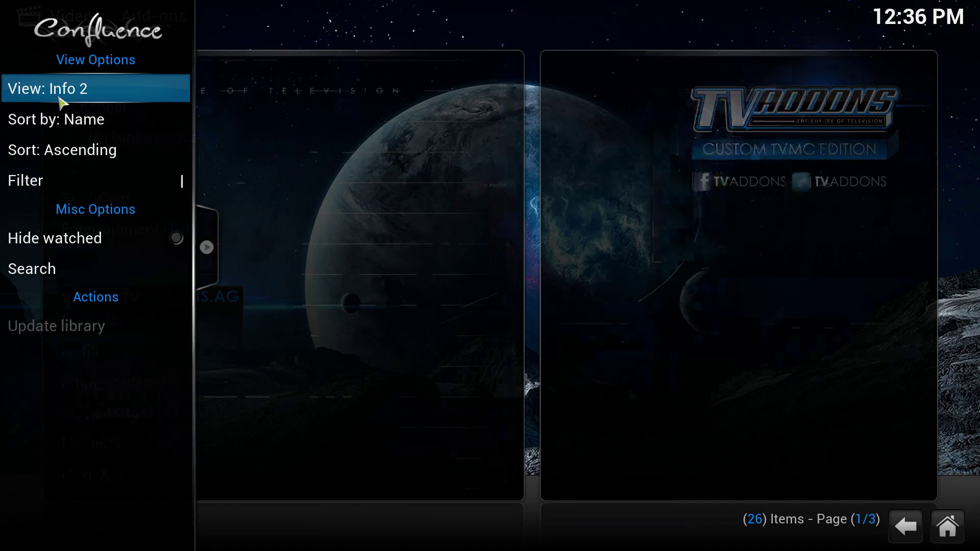
{"action": "left_click", "coordinate": [60, 102]}
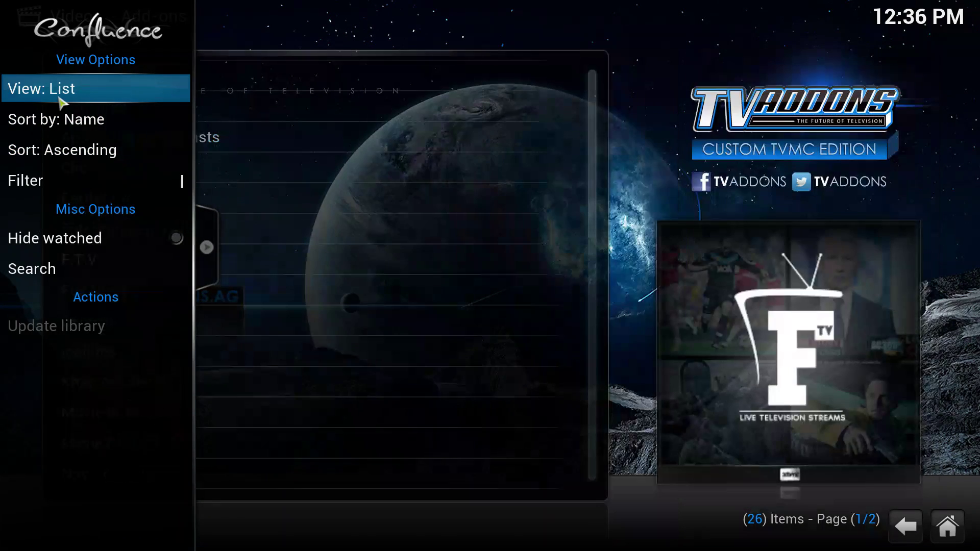
{"action": "left_click", "coordinate": [60, 102]}
{"action": "left_click", "coordinate": [60, 102]}
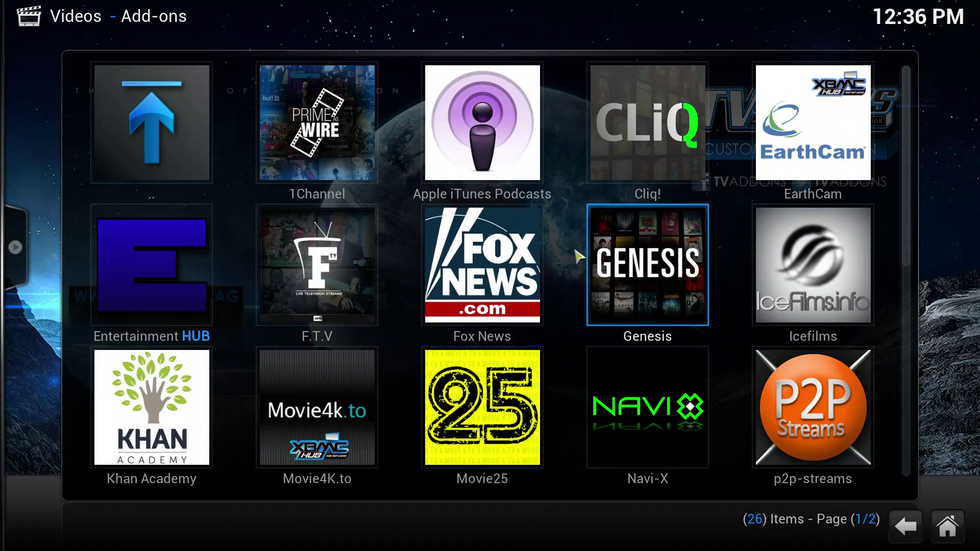
{"action": "scroll", "coordinate": [590, 252], "scroll_direction": "down", "scroll_amount": 1}
{"action": "scroll", "coordinate": [587, 231], "scroll_direction": "up", "scroll_amount": 1}
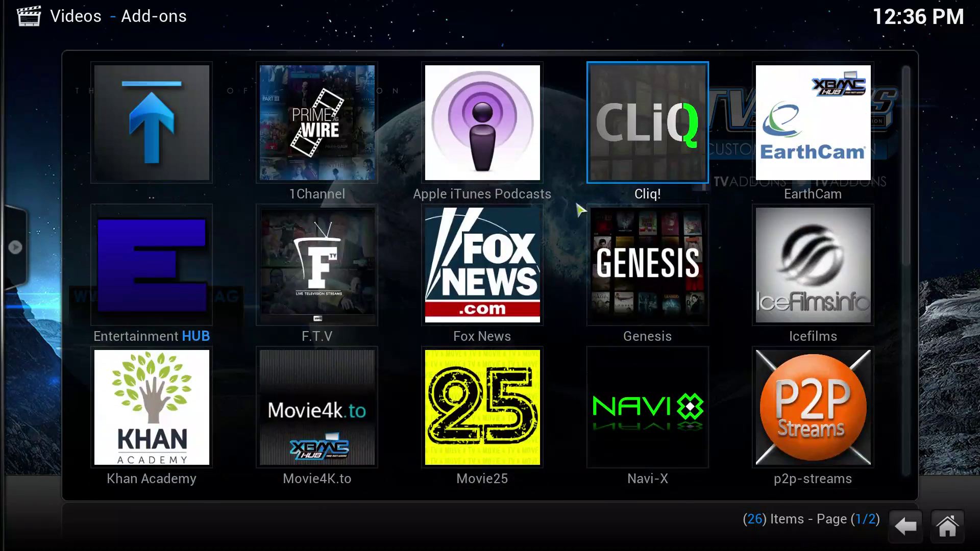
Return to the home screen, reopen the video add-ons and open Get More... to list the available ones.
{"action": "left_click", "coordinate": [947, 526]}
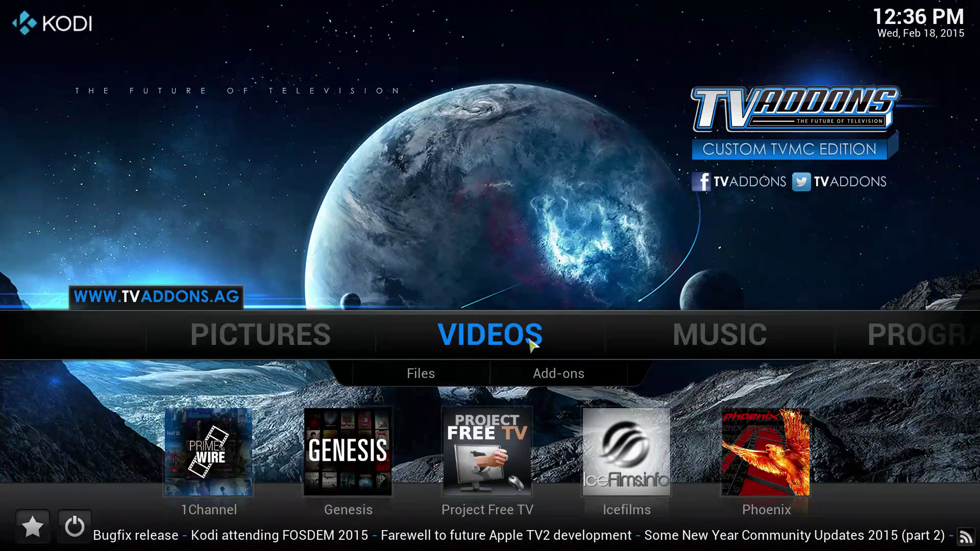
{"action": "left_click", "coordinate": [539, 363]}
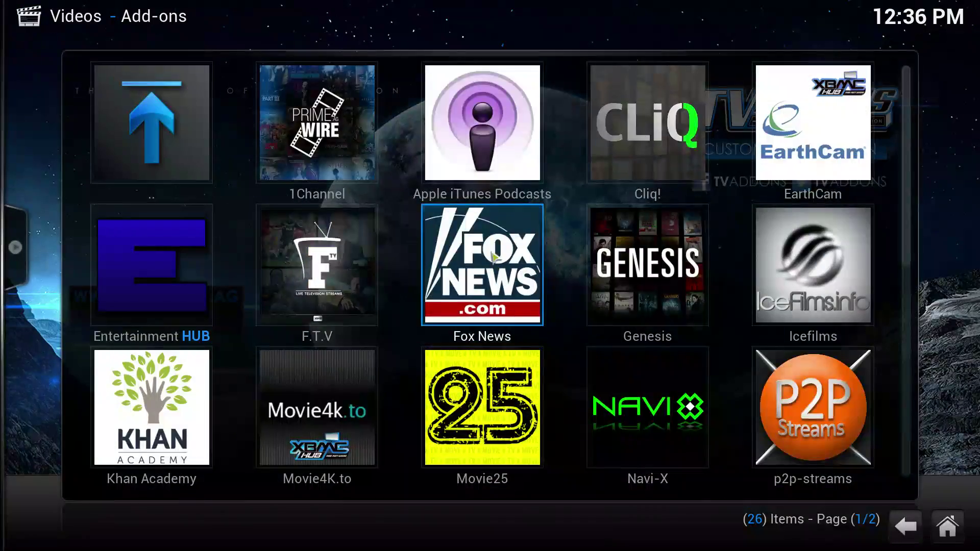
{"action": "scroll", "coordinate": [482, 265], "scroll_direction": "down", "scroll_amount": 2}
{"action": "scroll", "coordinate": [468, 424], "scroll_direction": "down", "scroll_amount": 1}
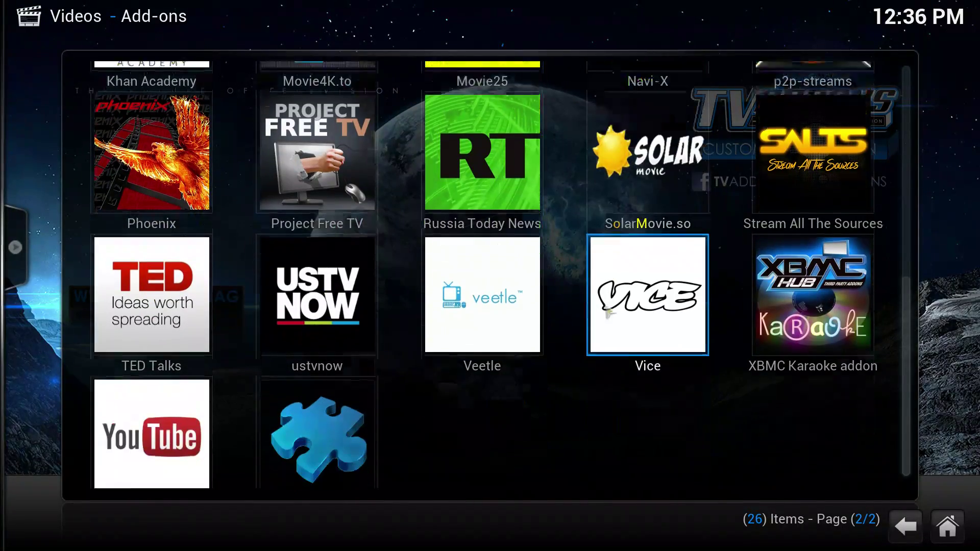
{"action": "left_click", "coordinate": [325, 424]}
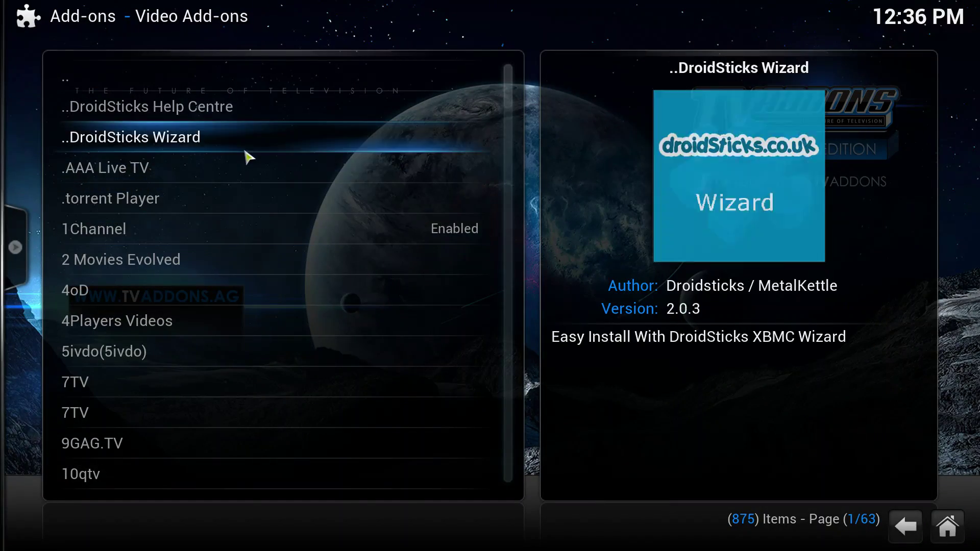
Look through the alphabetical list of available video add-ons from the beginning.
{"action": "scroll", "coordinate": [248, 156], "scroll_direction": "down", "scroll_amount": 8}
{"action": "scroll", "coordinate": [248, 158], "scroll_direction": "up", "scroll_amount": 5}
{"action": "scroll", "coordinate": [248, 156], "scroll_direction": "up", "scroll_amount": 3}
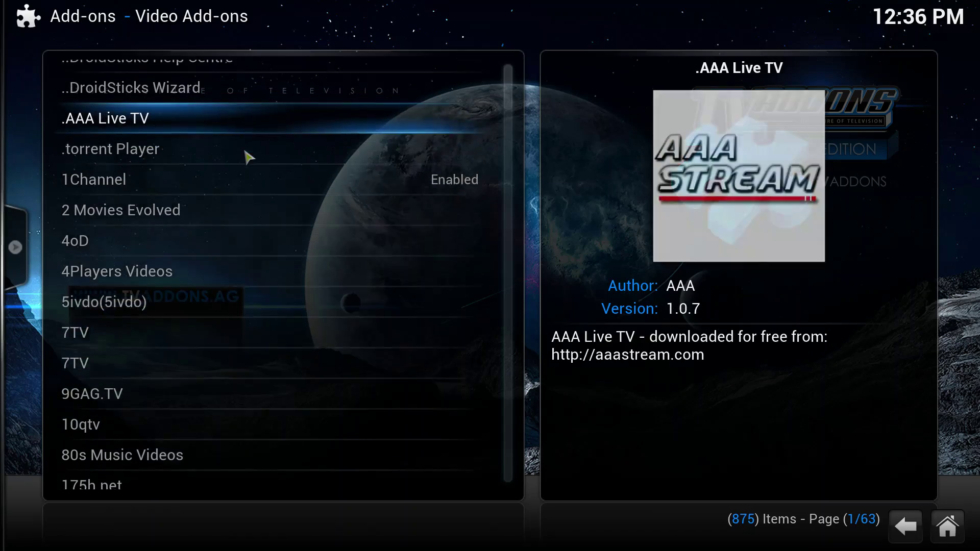
{"action": "scroll", "coordinate": [247, 158], "scroll_direction": "down", "scroll_amount": 12}
{"action": "scroll", "coordinate": [235, 230], "scroll_direction": "down", "scroll_amount": 10}
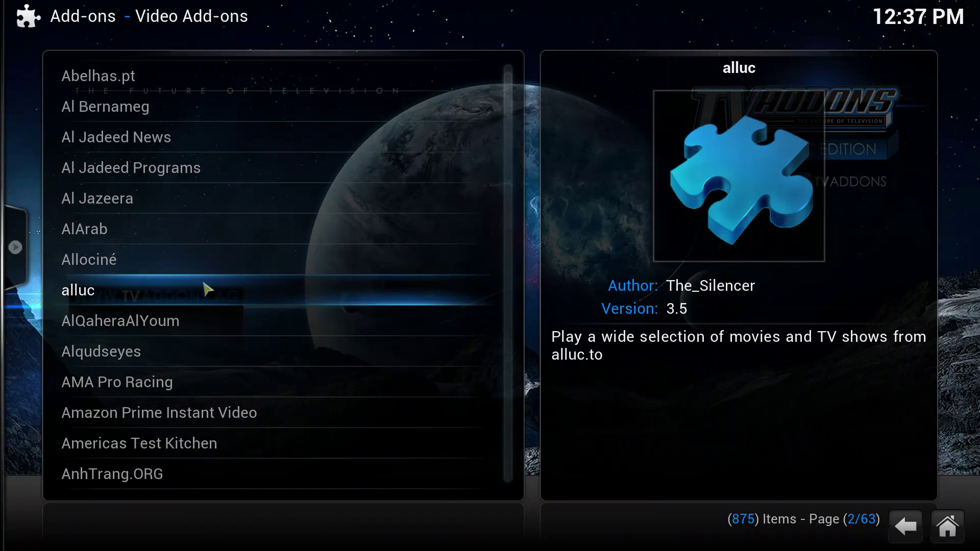
{"action": "scroll", "coordinate": [207, 288], "scroll_direction": "down", "scroll_amount": 3}
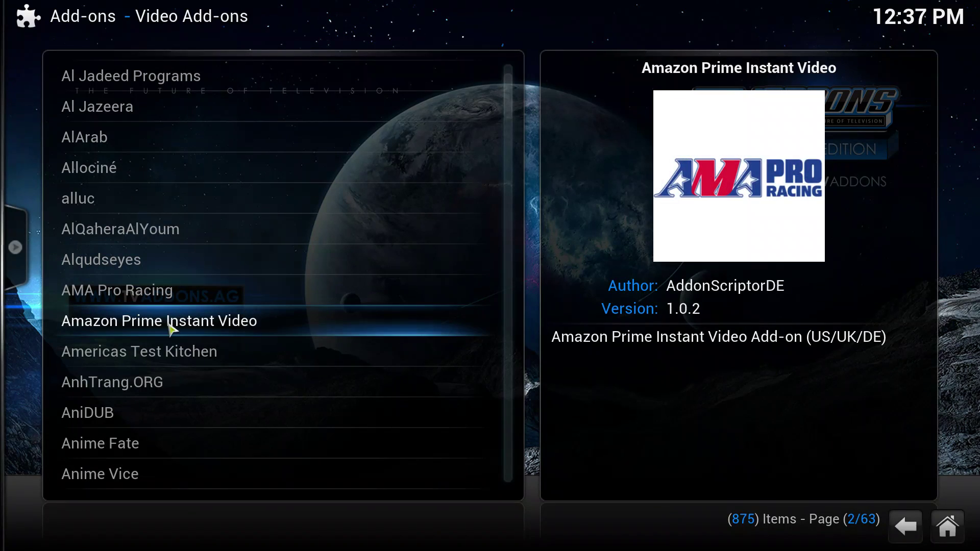
{"action": "scroll", "coordinate": [228, 335], "scroll_direction": "down", "scroll_amount": 12}
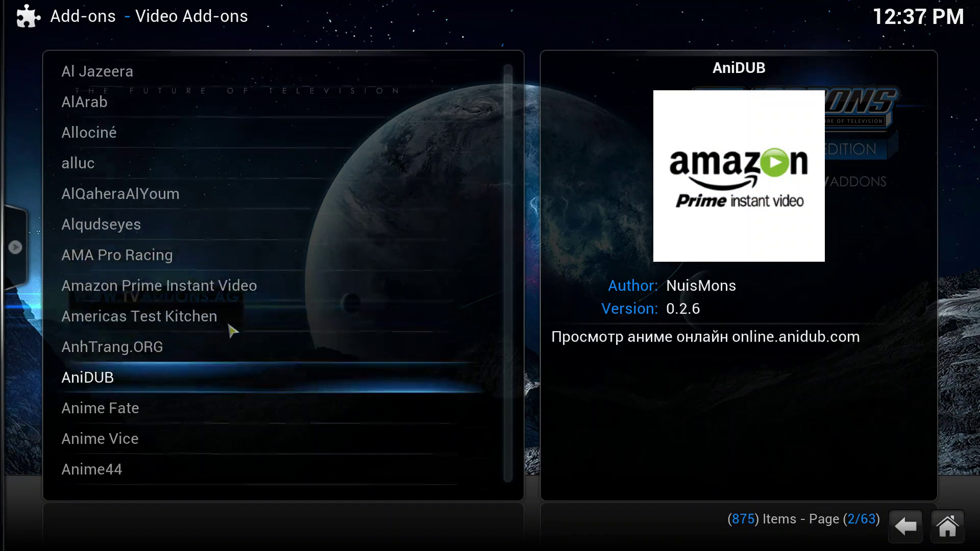
{"action": "scroll", "coordinate": [225, 311], "scroll_direction": "down", "scroll_amount": 20}
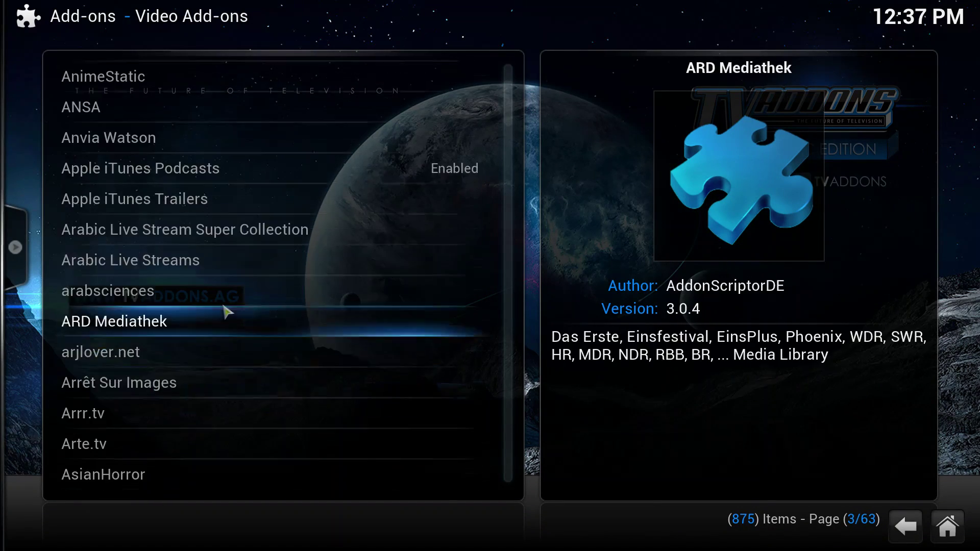
{"action": "scroll", "coordinate": [227, 310], "scroll_direction": "down", "scroll_amount": 20}
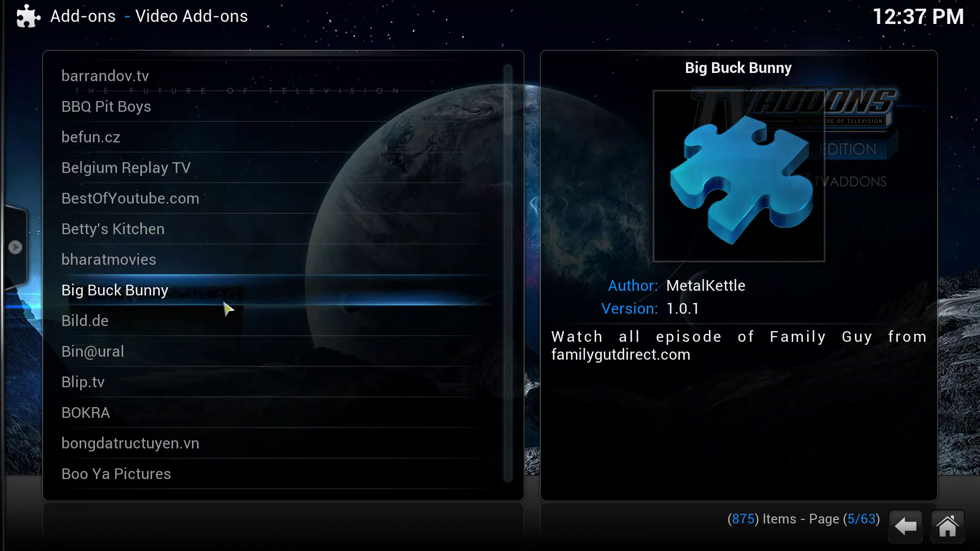
{"action": "scroll", "coordinate": [228, 309], "scroll_direction": "down", "scroll_amount": 20}
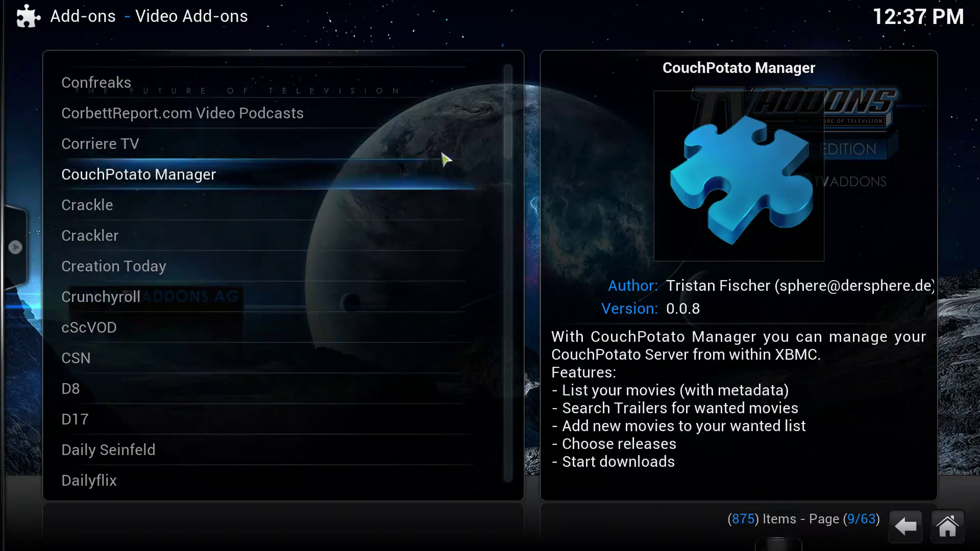
Find iLiVE - StreamLive in the available video add-ons and install it from its add-on information.
{"action": "left_click_drag", "start_coordinate": [514, 146], "coordinate": [510, 212]}
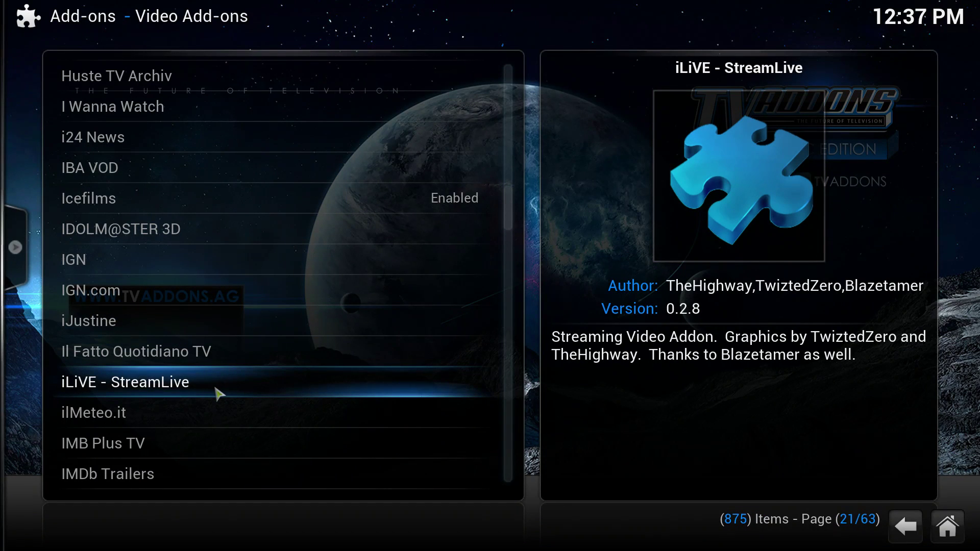
{"action": "left_click", "coordinate": [218, 393]}
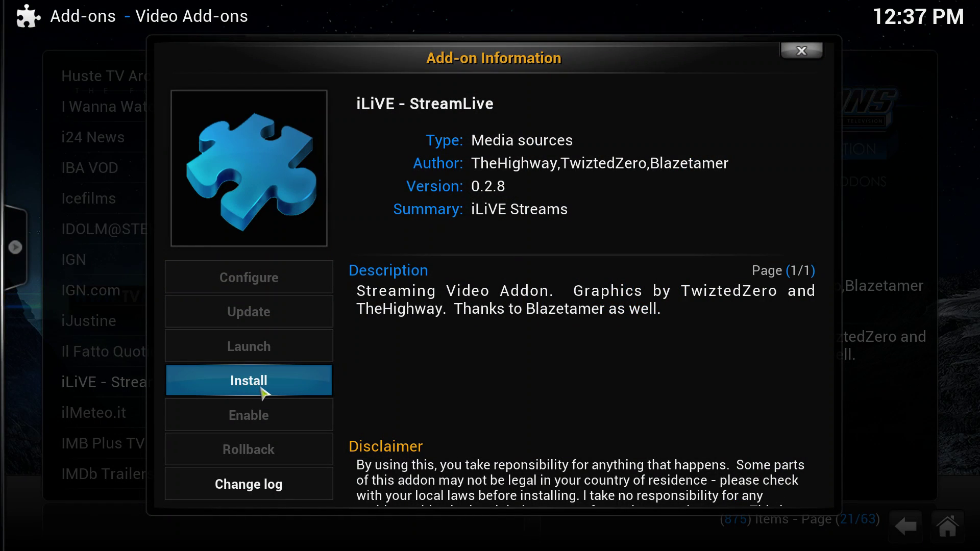
{"action": "left_click", "coordinate": [802, 51]}
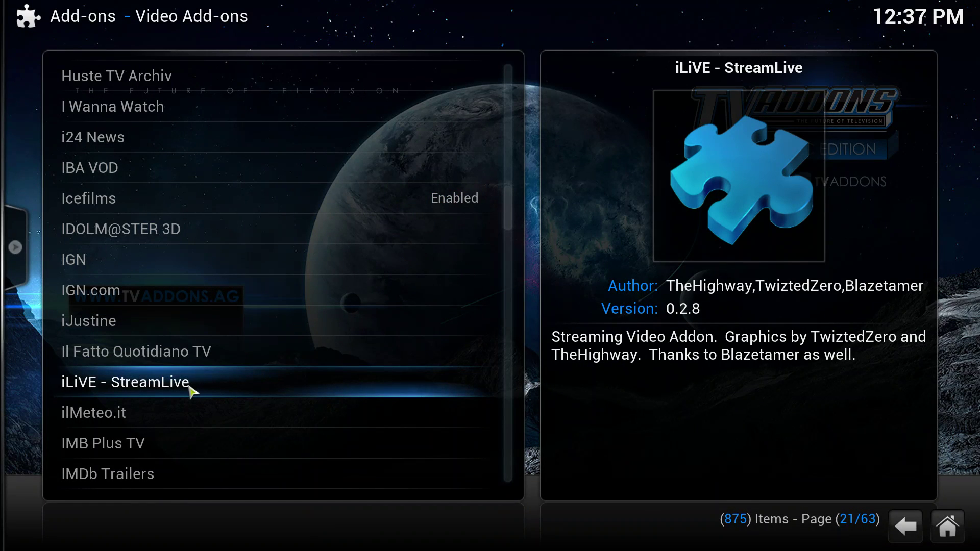
{"action": "left_click", "coordinate": [190, 392]}
{"action": "left_click", "coordinate": [259, 387]}
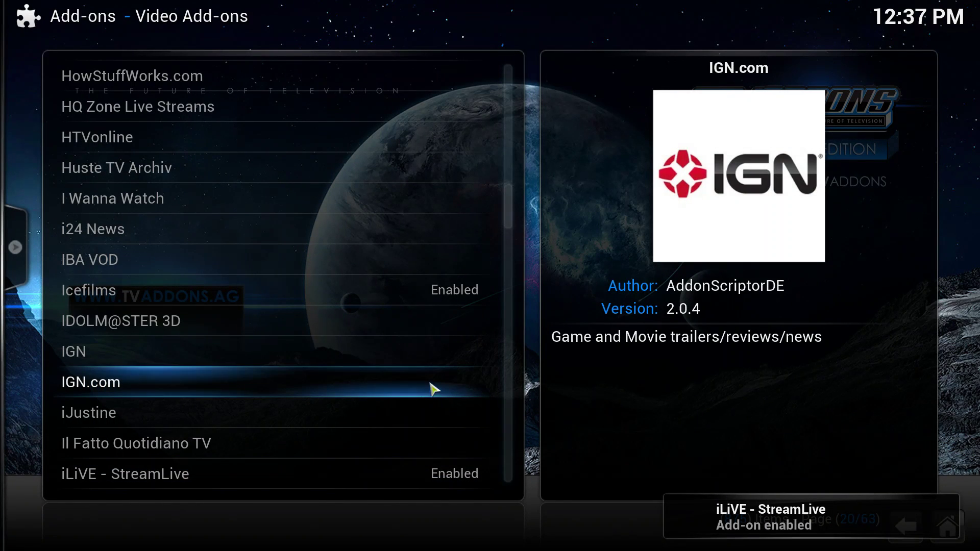
Examine the available video add-ons listed around iLiVE - StreamLive and view the information for Inetcom.tv.
{"action": "scroll", "coordinate": [411, 366], "scroll_direction": "down", "scroll_amount": 2}
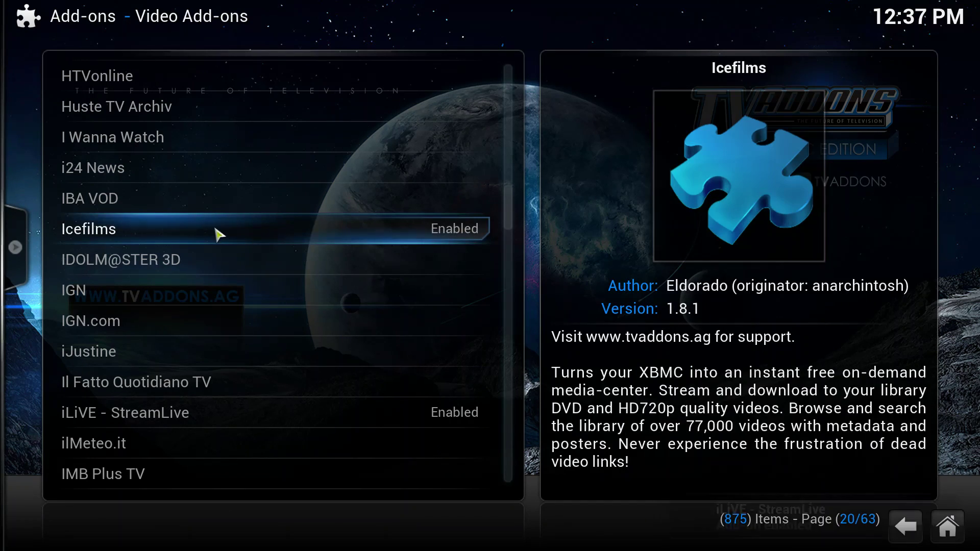
{"action": "scroll", "coordinate": [220, 236], "scroll_direction": "down", "scroll_amount": 4}
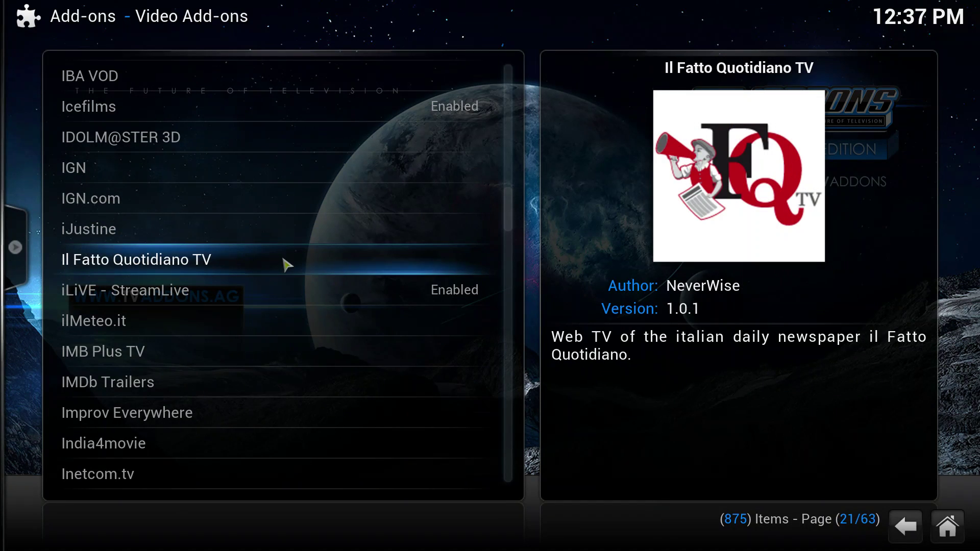
{"action": "scroll", "coordinate": [284, 265], "scroll_direction": "down", "scroll_amount": 3}
{"action": "scroll", "coordinate": [289, 278], "scroll_direction": "down", "scroll_amount": 4}
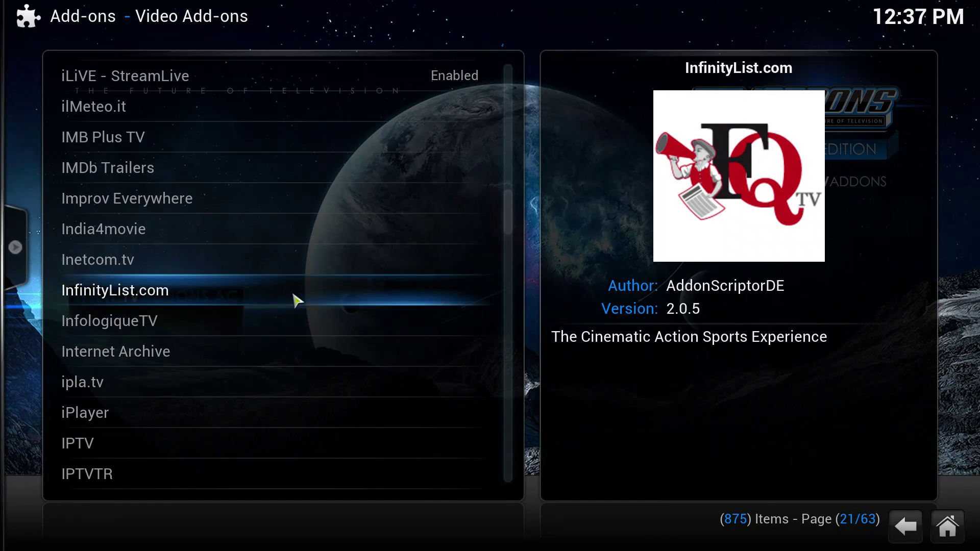
{"action": "scroll", "coordinate": [168, 350], "scroll_direction": "down", "scroll_amount": 3}
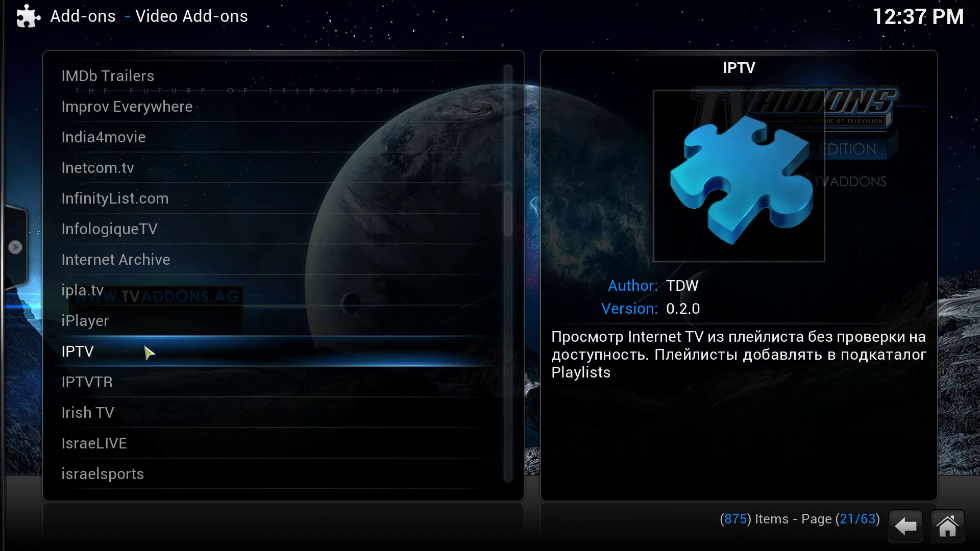
{"action": "scroll", "coordinate": [137, 359], "scroll_direction": "down", "scroll_amount": 1}
{"action": "scroll", "coordinate": [158, 296], "scroll_direction": "down", "scroll_amount": 1}
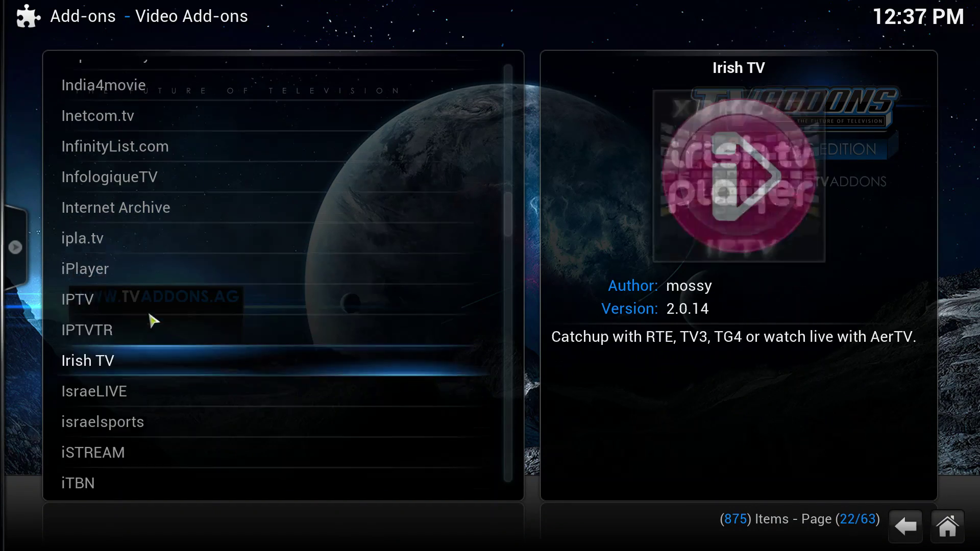
{"action": "scroll", "coordinate": [153, 320], "scroll_direction": "down", "scroll_amount": 7}
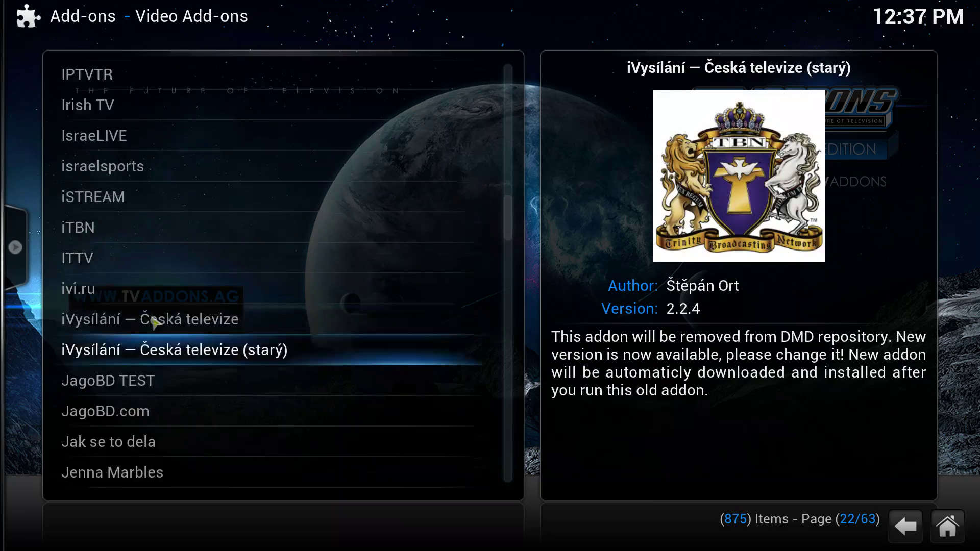
{"action": "scroll", "coordinate": [175, 350], "scroll_direction": "down", "scroll_amount": 1}
{"action": "scroll", "coordinate": [184, 353], "scroll_direction": "up", "scroll_amount": 18}
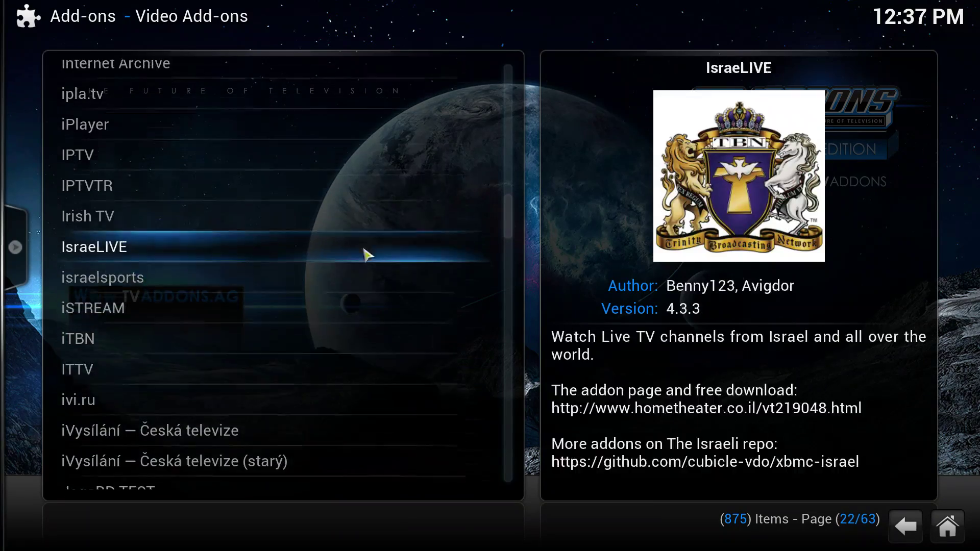
{"action": "left_click", "coordinate": [283, 217]}
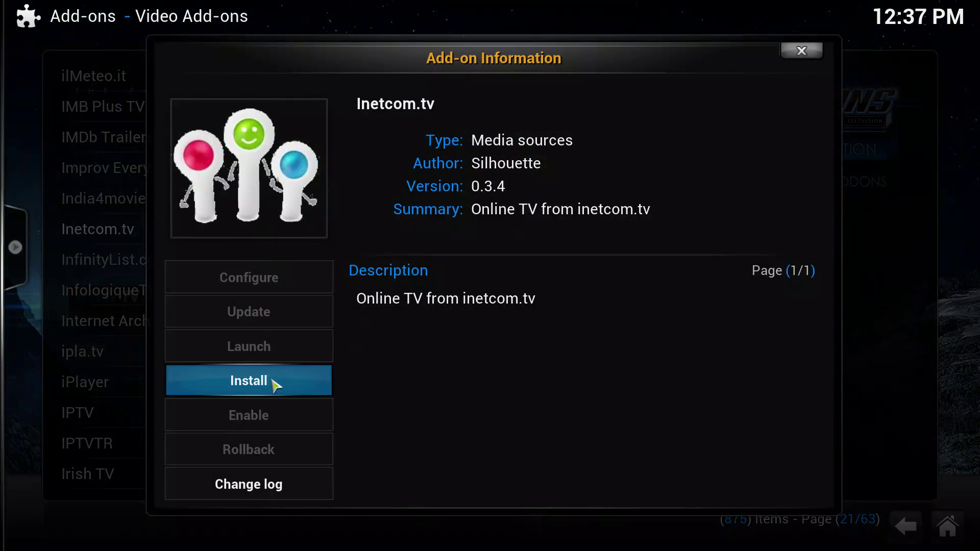
{"action": "left_click", "coordinate": [788, 54]}
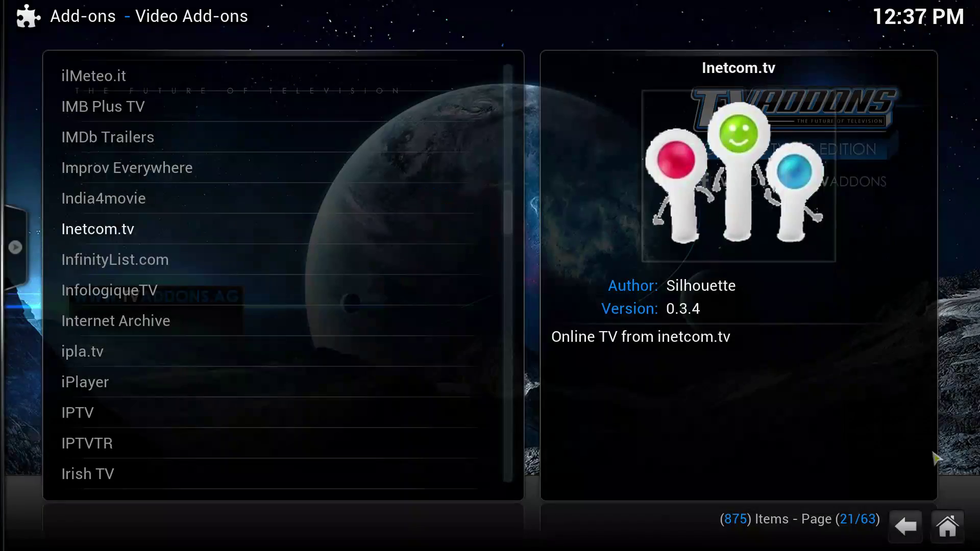
Return to the installed video add-ons and browse the In Theaters movies in Genesis.
{"action": "left_click", "coordinate": [915, 532]}
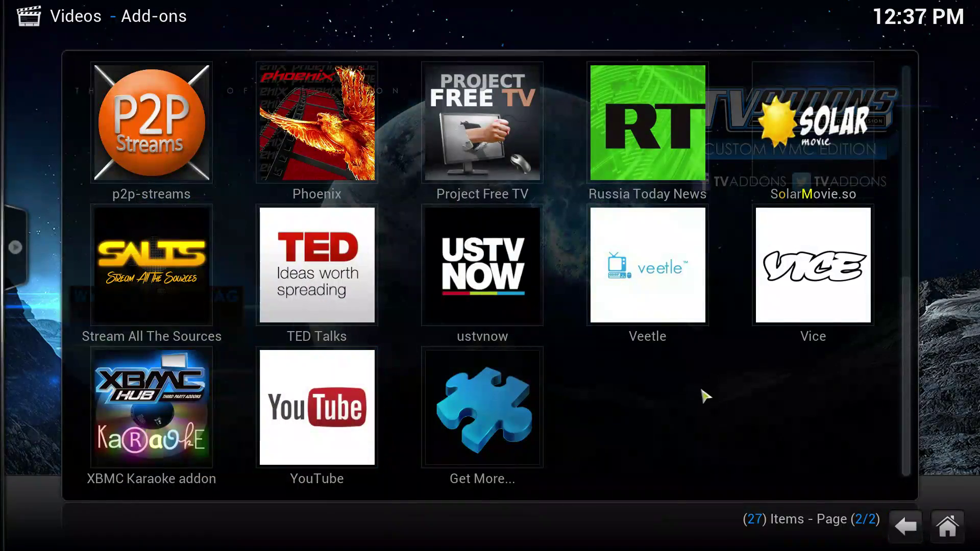
{"action": "scroll", "coordinate": [689, 390], "scroll_direction": "up", "scroll_amount": 3}
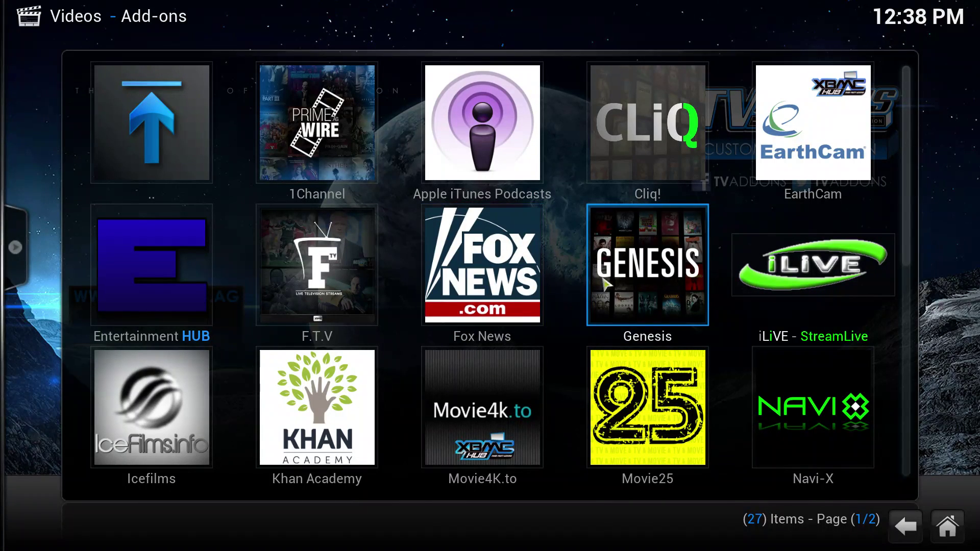
{"action": "left_click", "coordinate": [639, 282]}
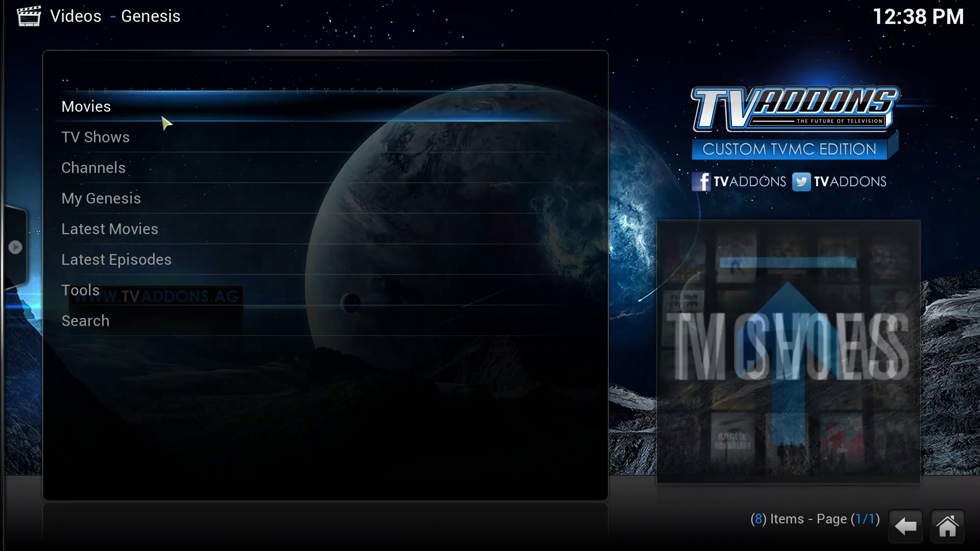
{"action": "left_click", "coordinate": [163, 115]}
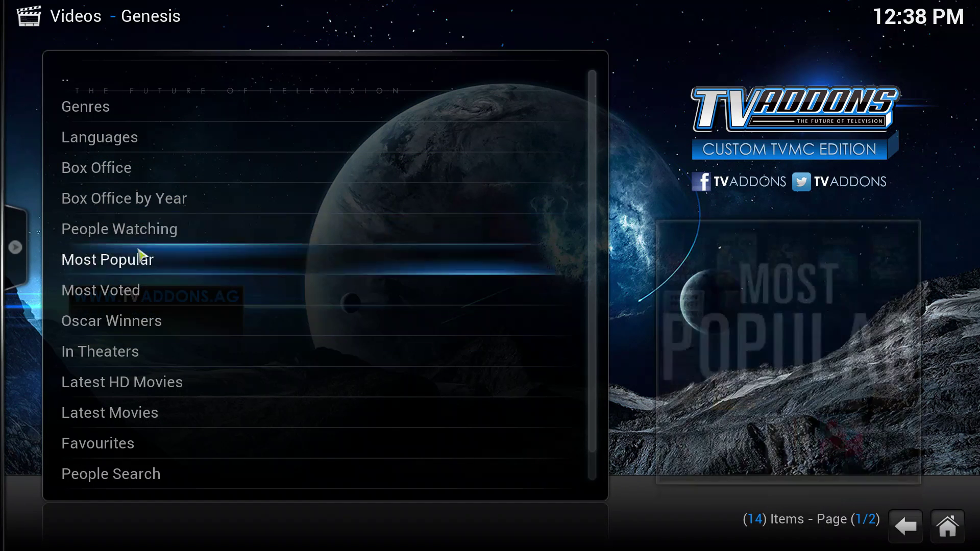
{"action": "left_click", "coordinate": [138, 361]}
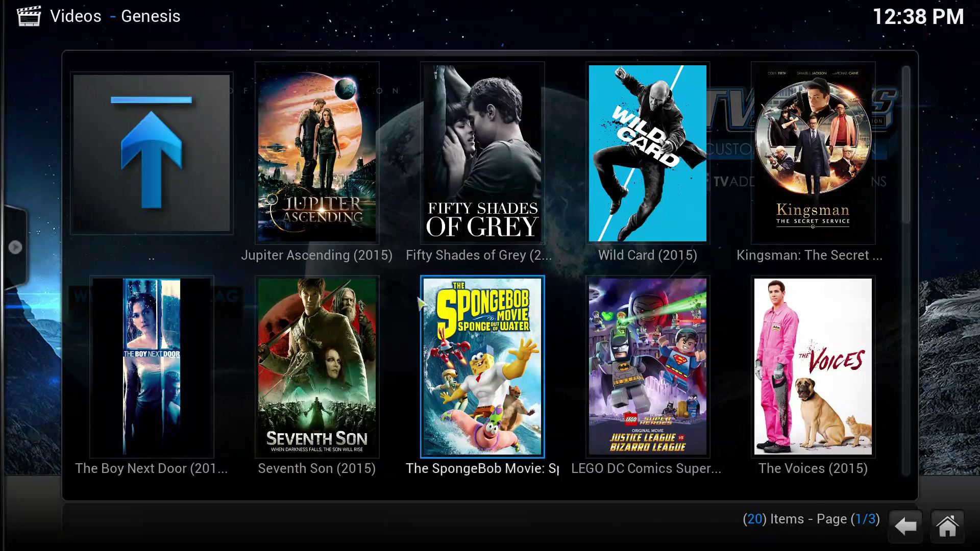
{"action": "scroll", "coordinate": [706, 338], "scroll_direction": "down", "scroll_amount": 3}
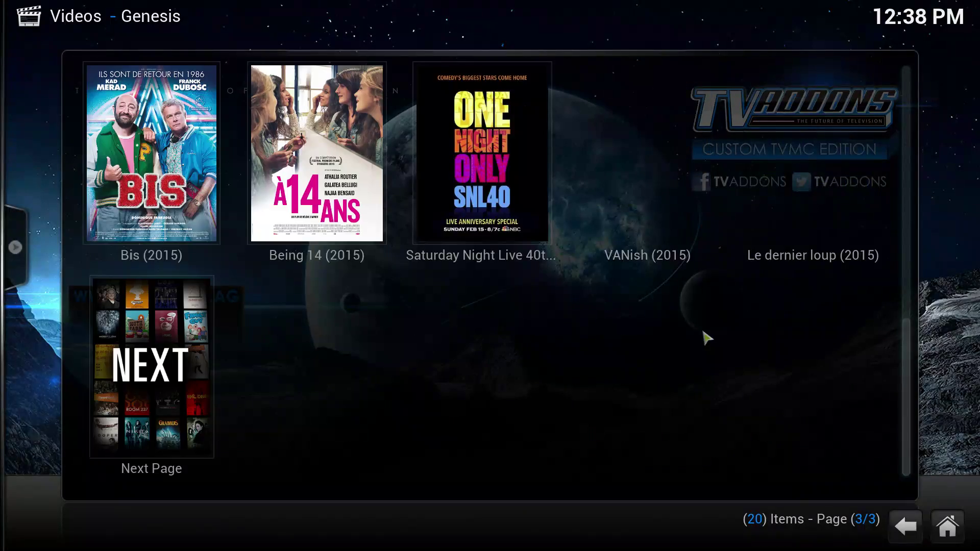
Play Wild Card (2015) from the MOVIETUBE GVIDEO HD source and skip ahead to about 7 and a half minutes.
{"action": "scroll", "coordinate": [706, 338], "scroll_direction": "up", "scroll_amount": 3}
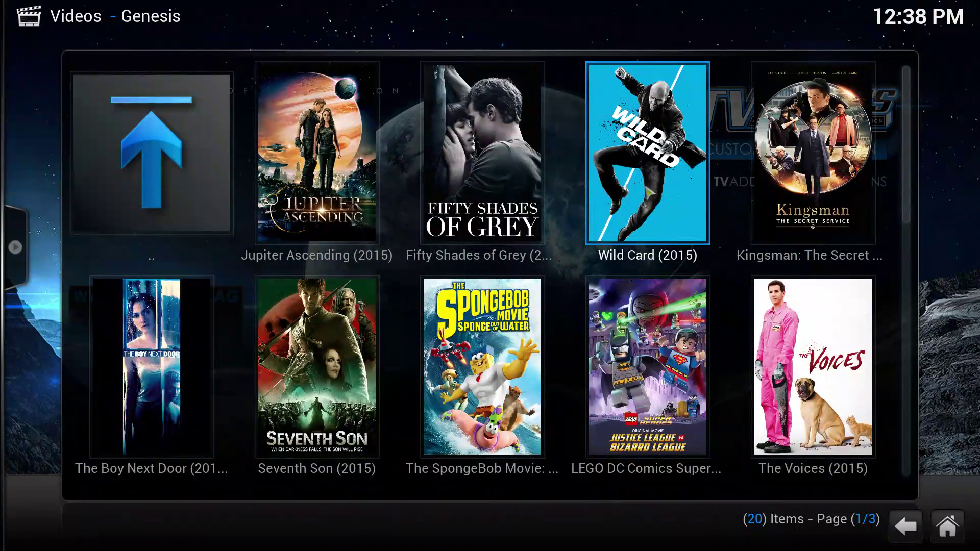
{"action": "left_click", "coordinate": [646, 193]}
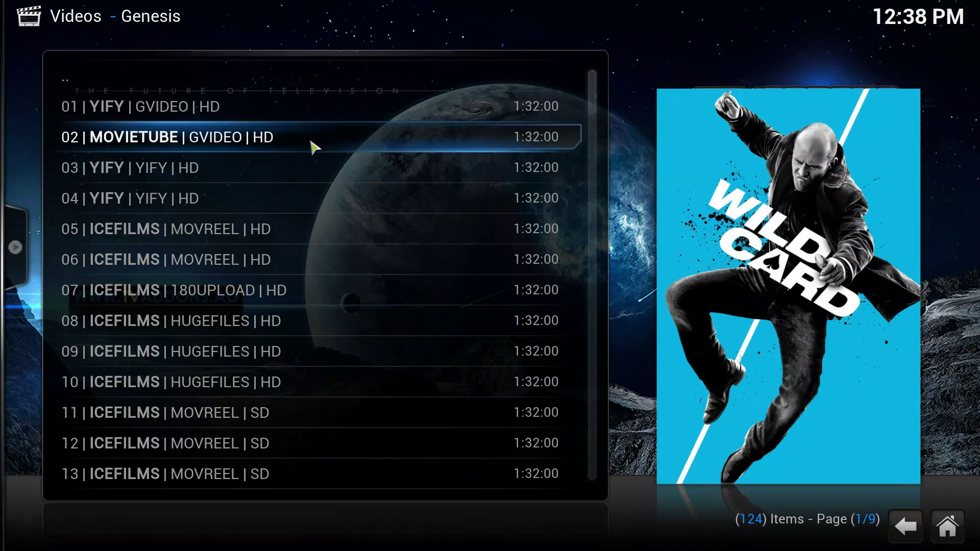
{"action": "left_click", "coordinate": [311, 144]}
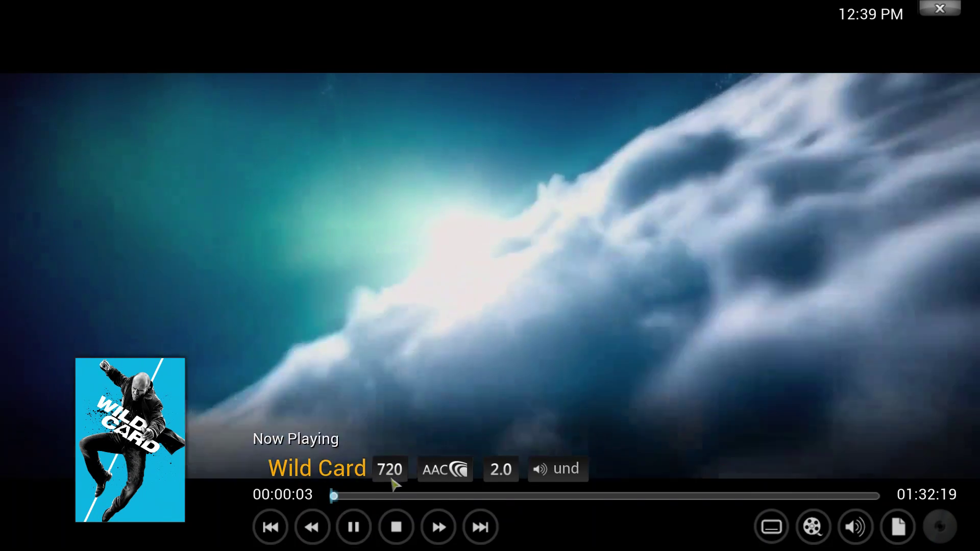
{"action": "left_click", "coordinate": [378, 496]}
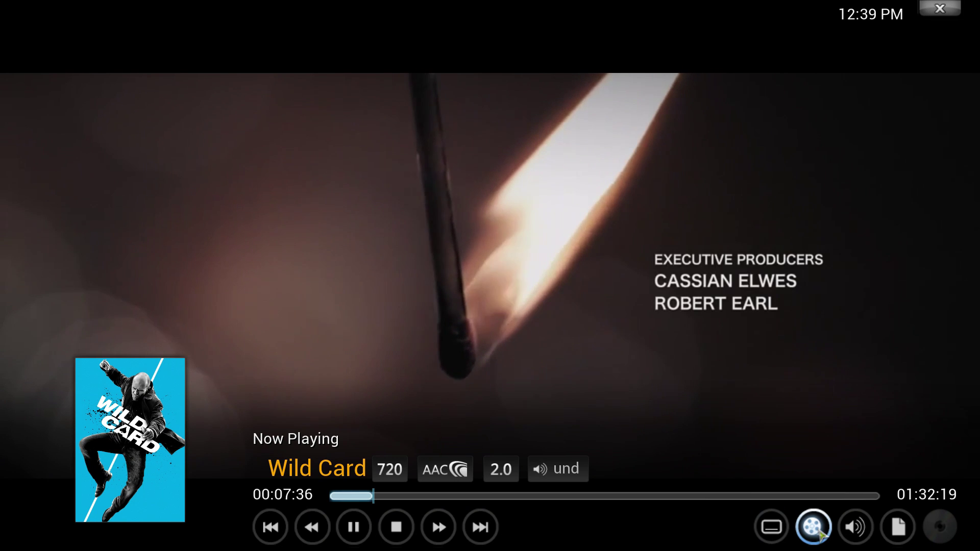
Try the available view modes on the playing video, including Zoom and Stretch 16:9, return to Normal and close the video settings.
{"action": "left_click", "coordinate": [816, 531]}
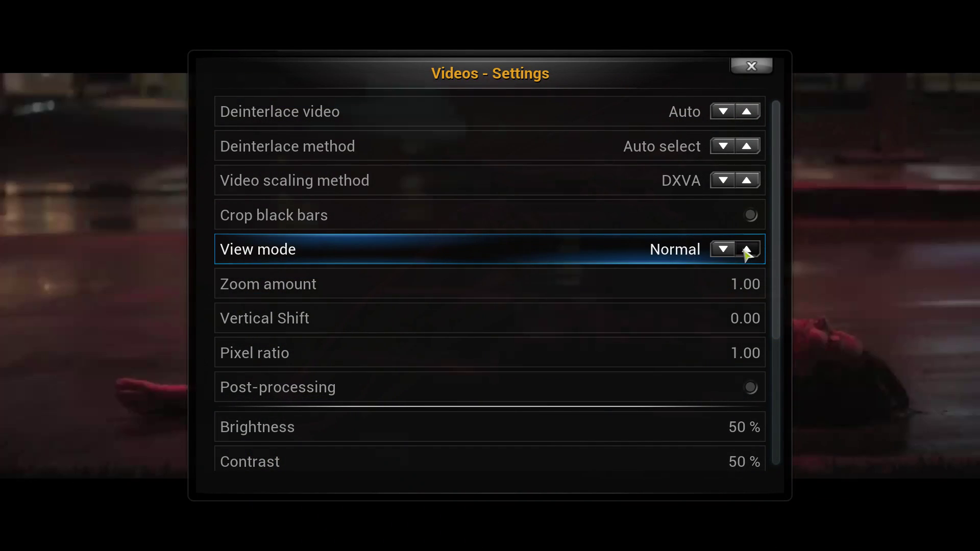
{"action": "left_click", "coordinate": [747, 250]}
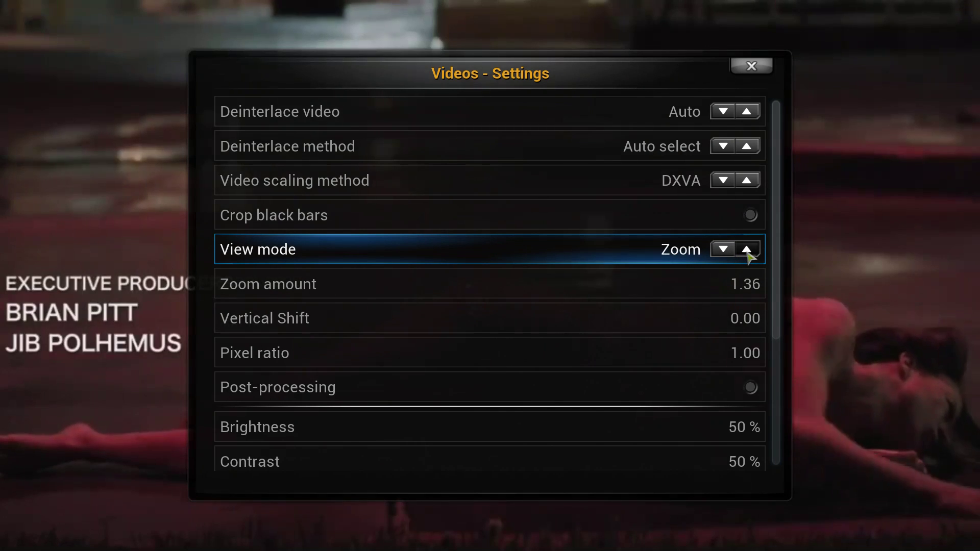
{"action": "left_click", "coordinate": [746, 250]}
{"action": "left_click", "coordinate": [746, 250]}
{"action": "left_click", "coordinate": [746, 250]}
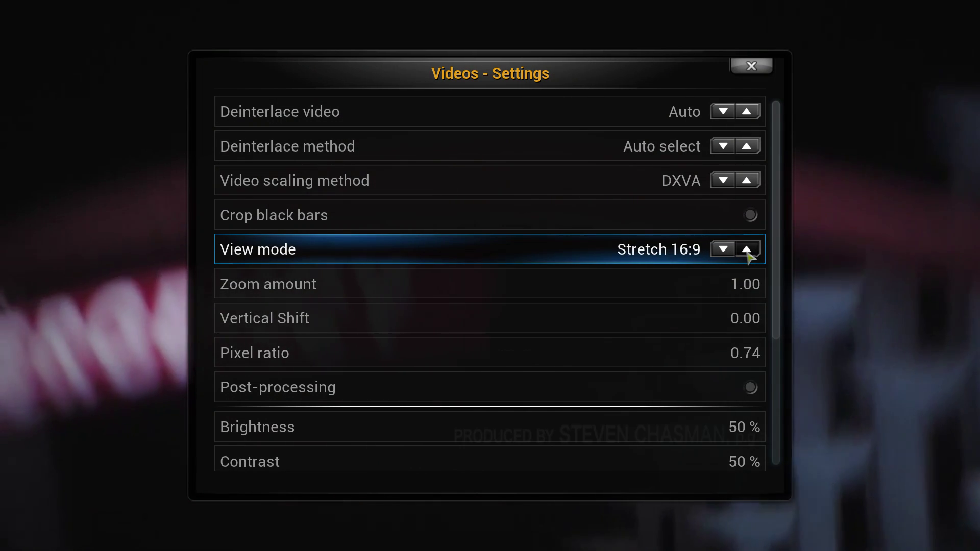
{"action": "left_click", "coordinate": [747, 250]}
{"action": "left_click", "coordinate": [747, 250]}
{"action": "left_click", "coordinate": [746, 250]}
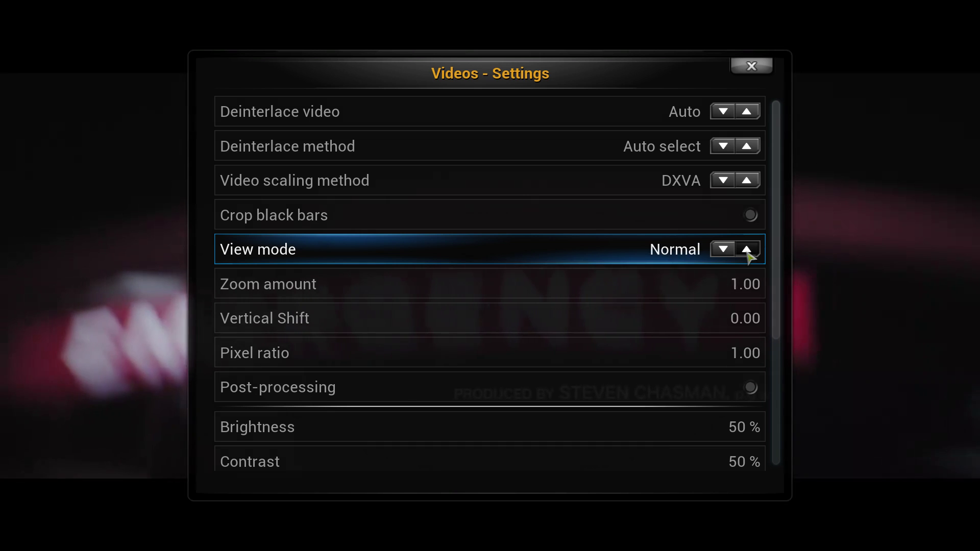
{"action": "left_click", "coordinate": [751, 67]}
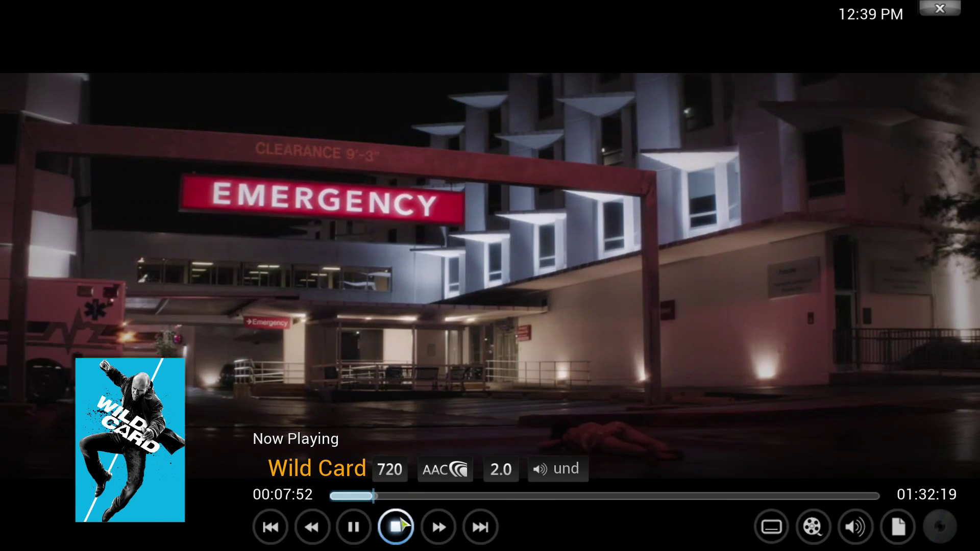
Stop the Wild Card playback and go back out of Genesis to the home screen.
{"action": "left_click", "coordinate": [403, 523]}
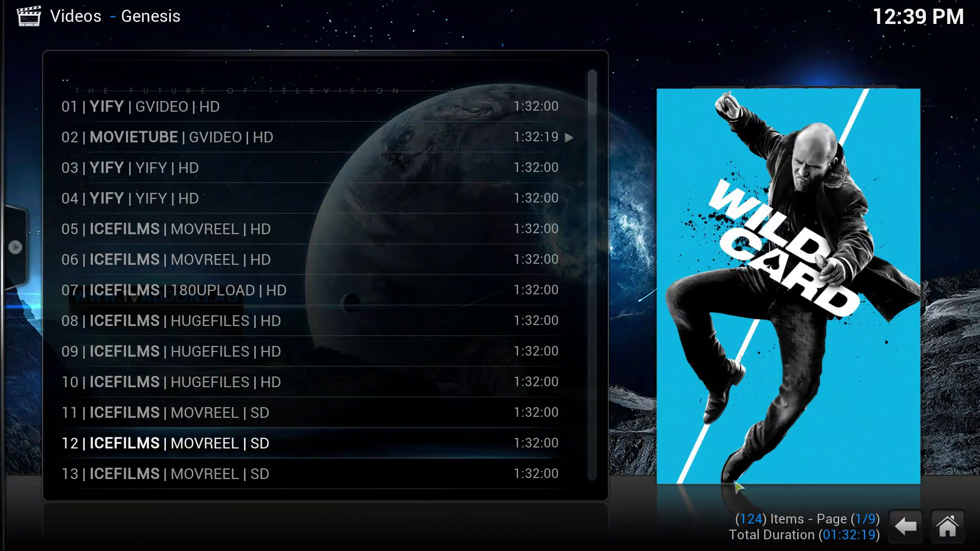
{"action": "left_click", "coordinate": [906, 527]}
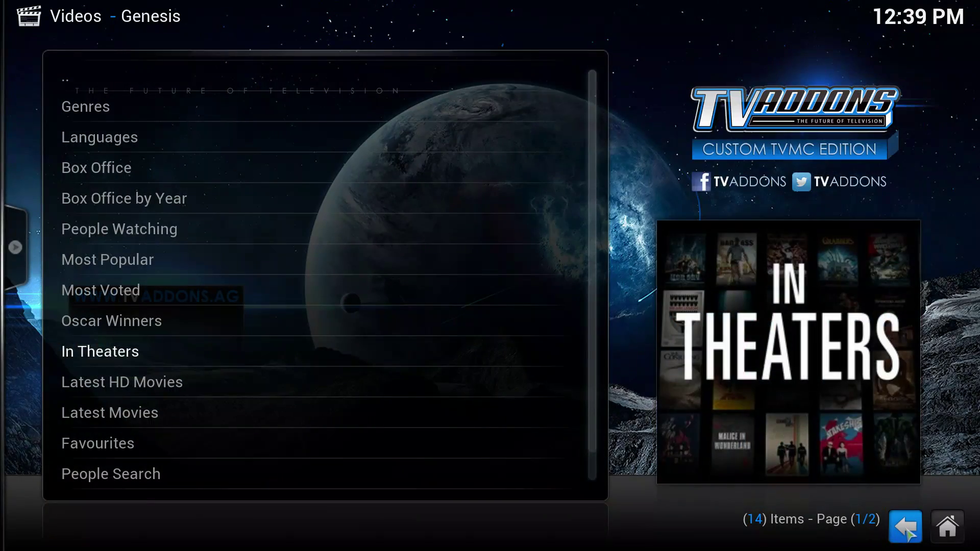
{"action": "left_click", "coordinate": [906, 528]}
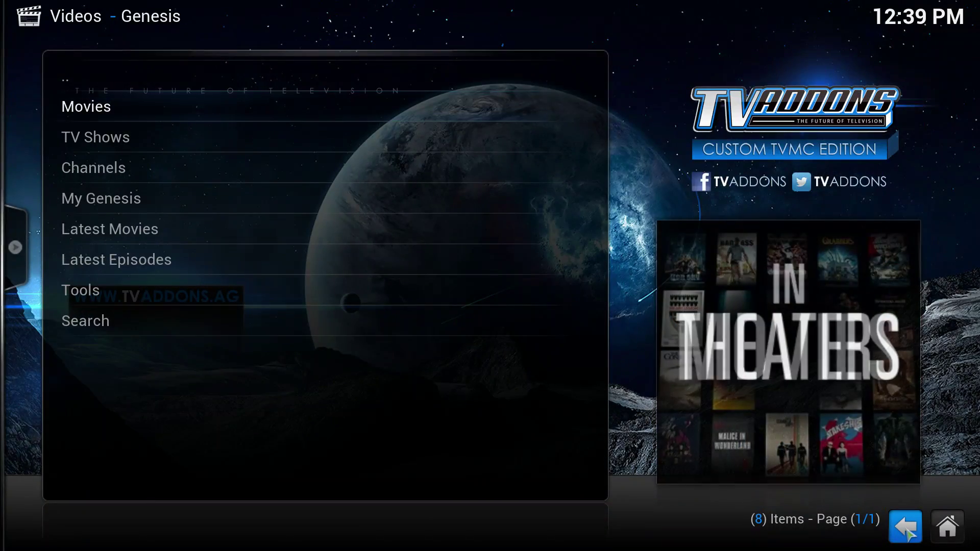
{"action": "left_click", "coordinate": [907, 528]}
{"action": "left_click", "coordinate": [906, 528]}
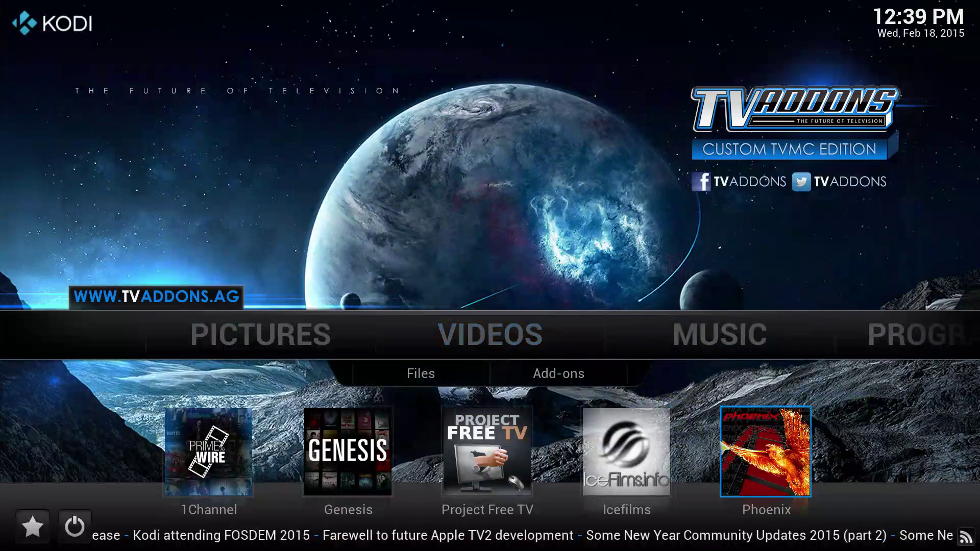
{"action": "key", "text": "Right"}
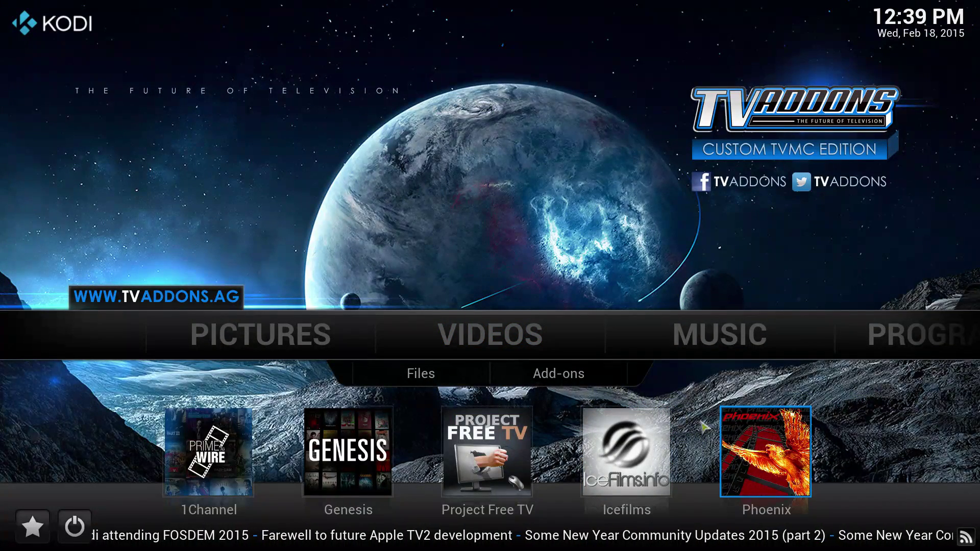